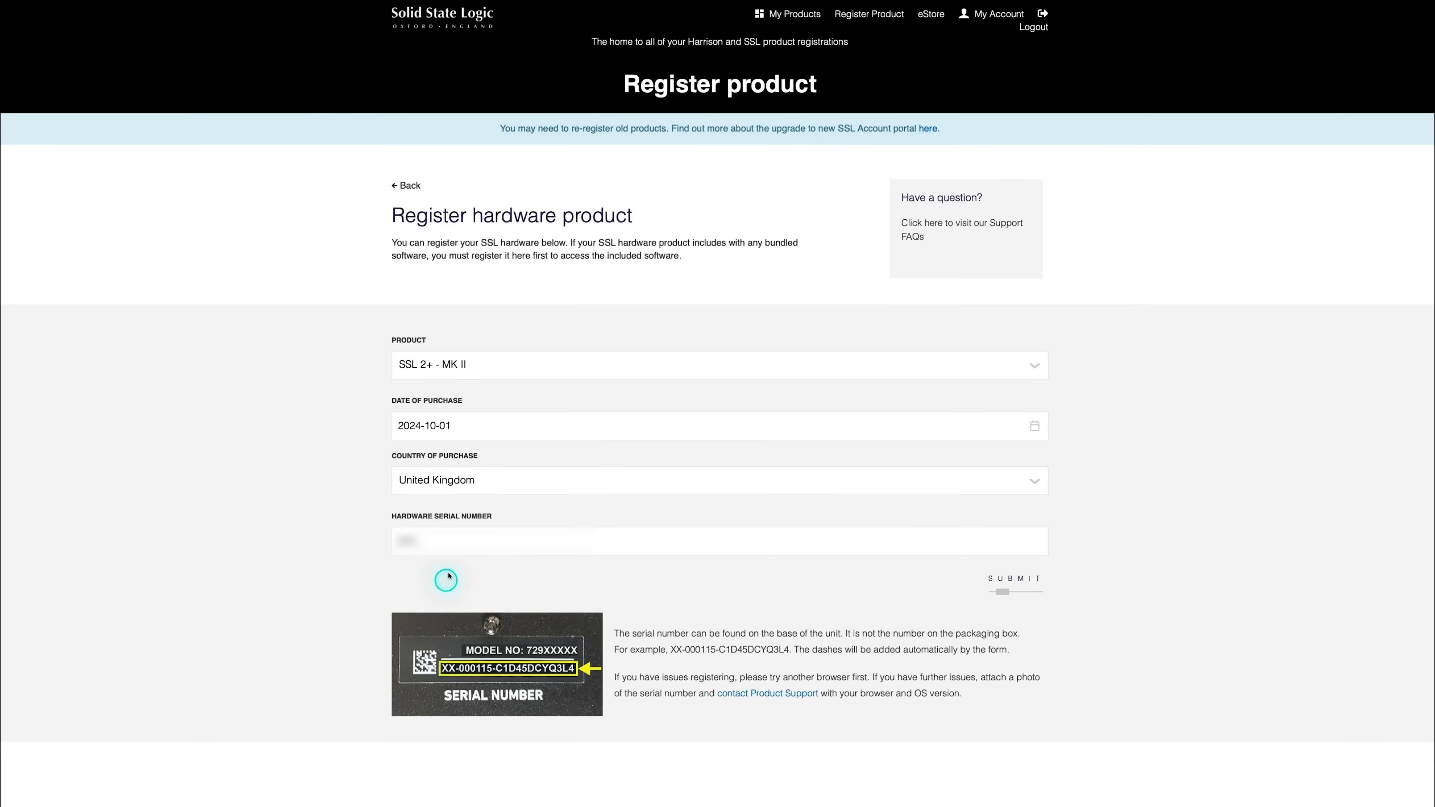
Step: Paste the hardware serial number, submit the SSL 2+ MK II registration, and review My Products
{"action": "key", "text": "ctrl+v"}
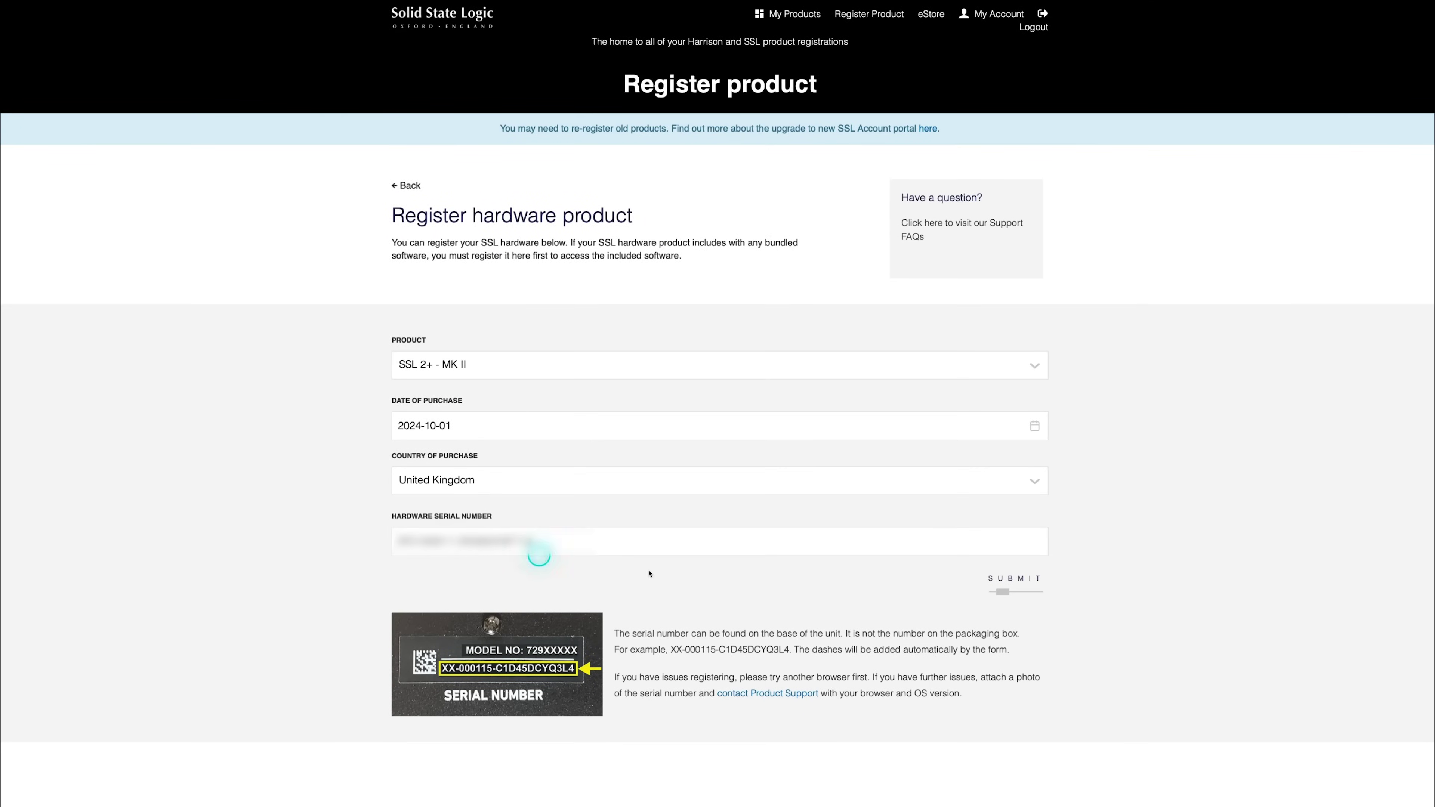
{"action": "left_click", "coordinate": [1020, 585]}
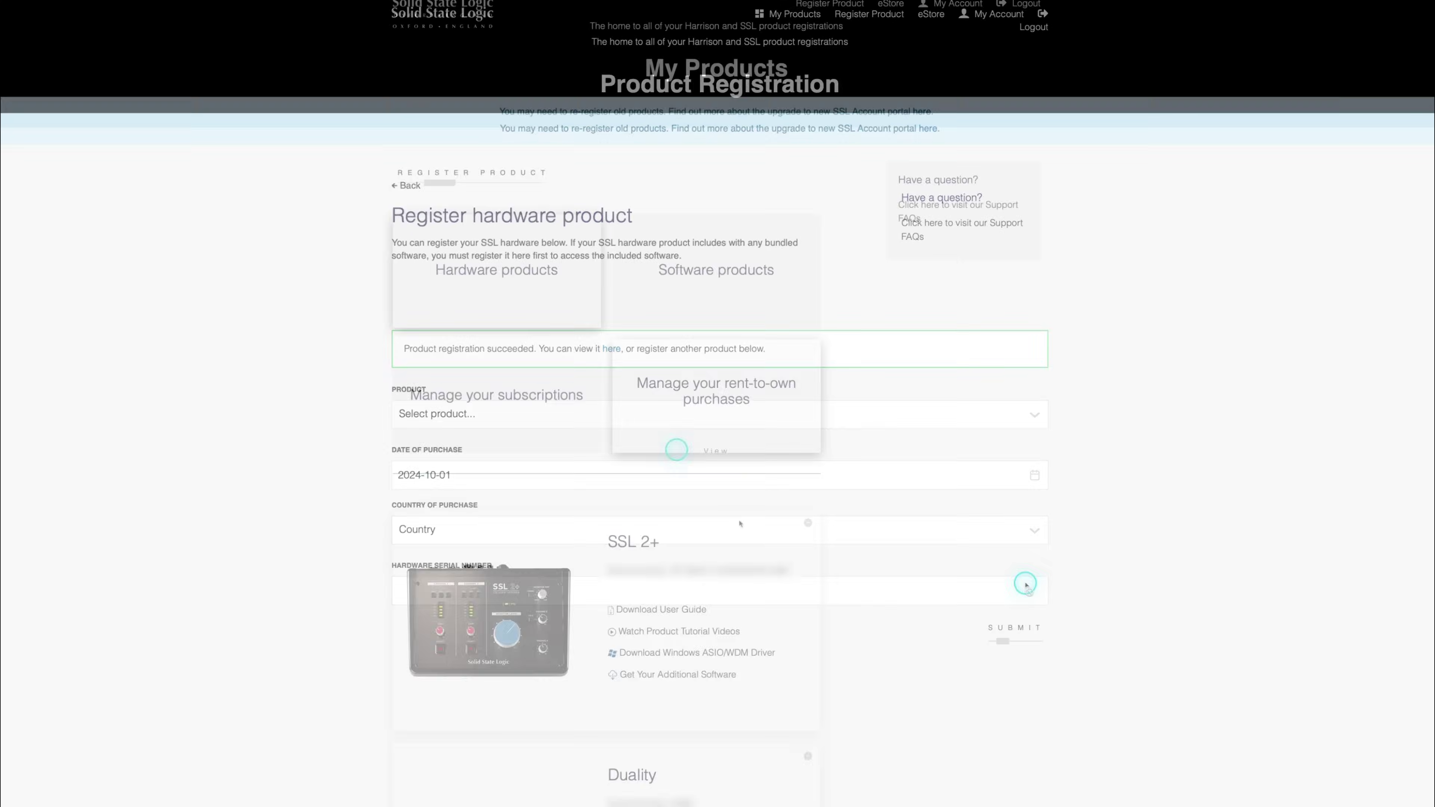
{"action": "scroll", "coordinate": [757, 530], "scroll_direction": "down", "scroll_amount": 15}
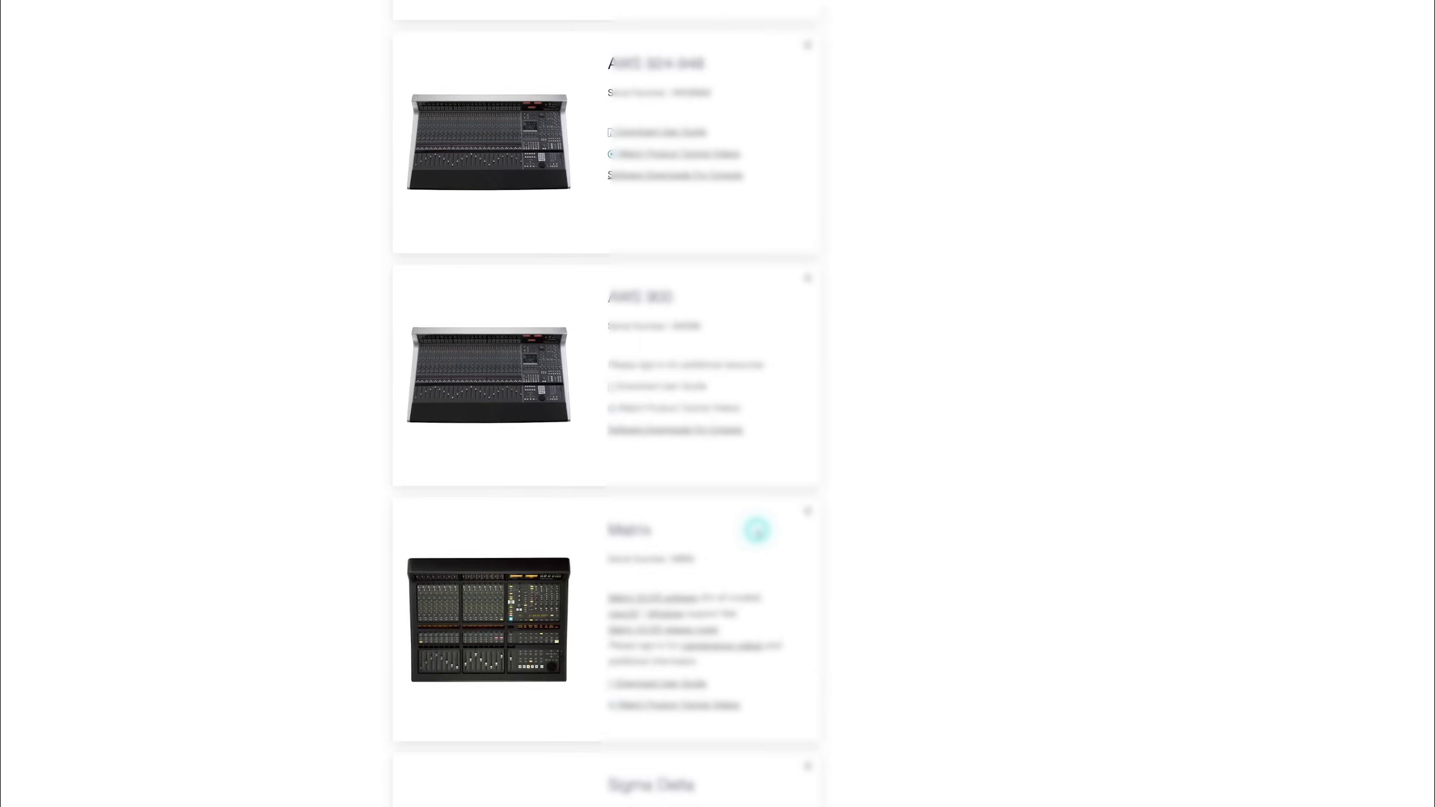
{"action": "scroll", "coordinate": [757, 530], "scroll_direction": "down", "scroll_amount": 3}
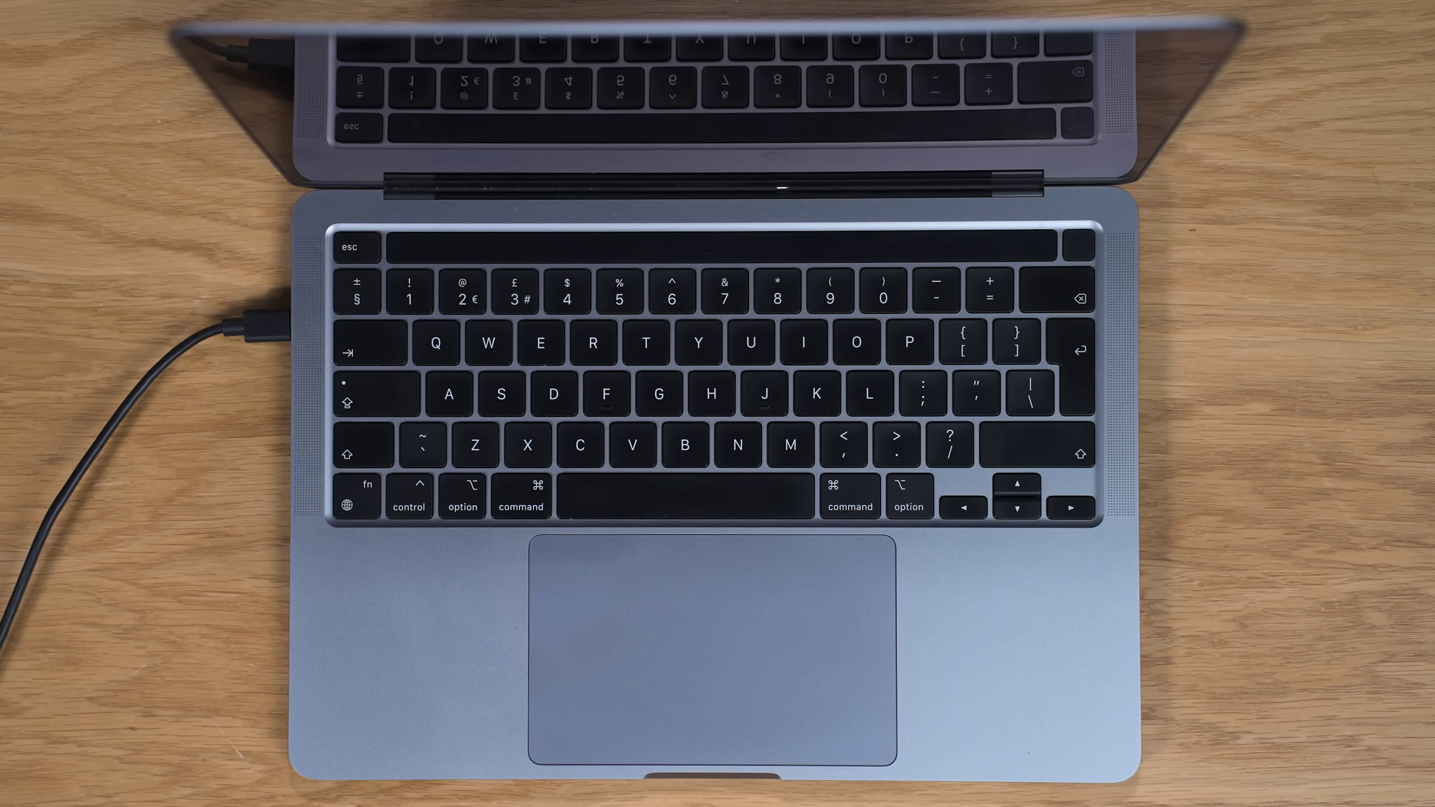
Step: In Sound settings, select SSL 2+ Mk II as the output device and as the input device
{"action": "left_click", "coordinate": [458, 330]}
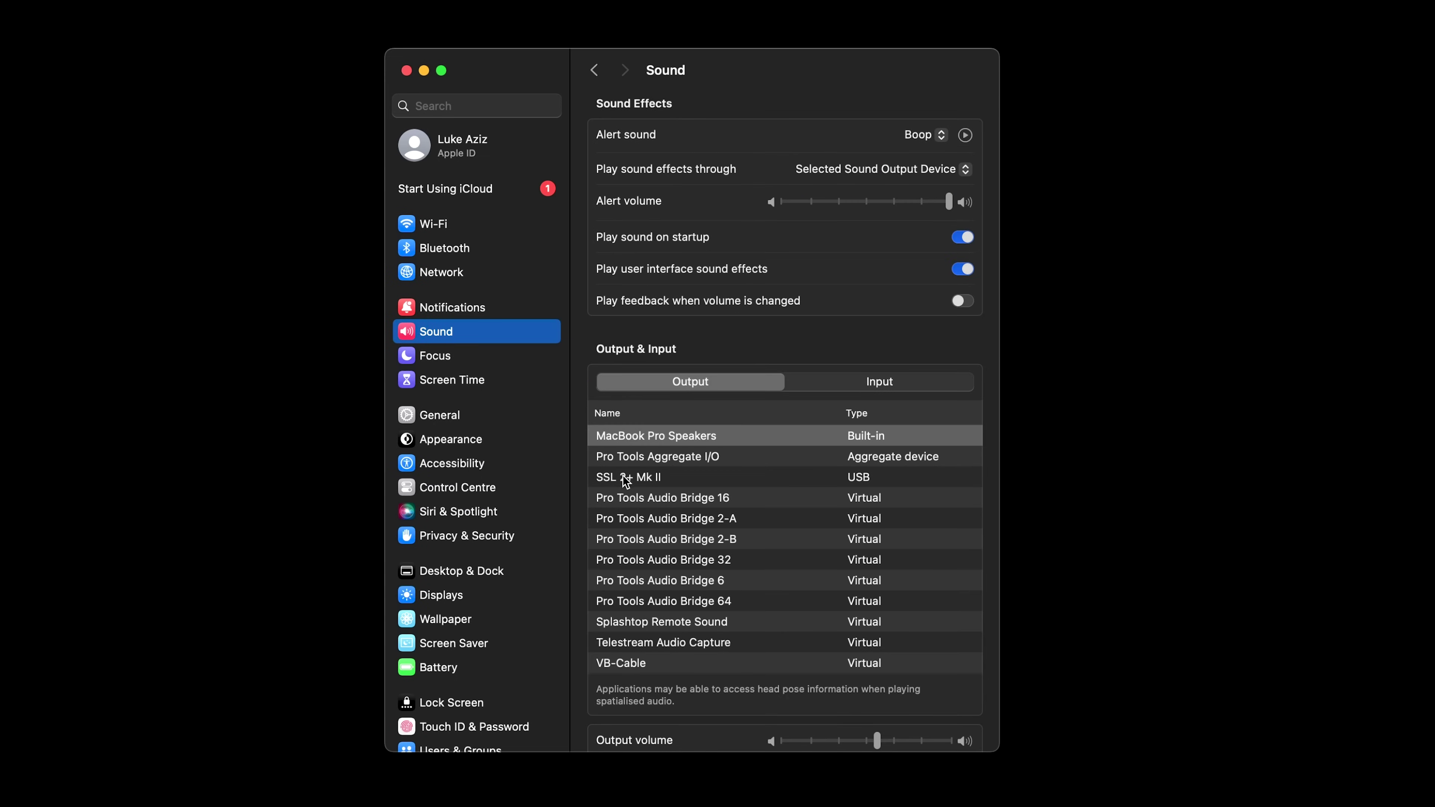
{"action": "left_click", "coordinate": [626, 478]}
{"action": "left_click", "coordinate": [882, 388]}
{"action": "left_click", "coordinate": [679, 481]}
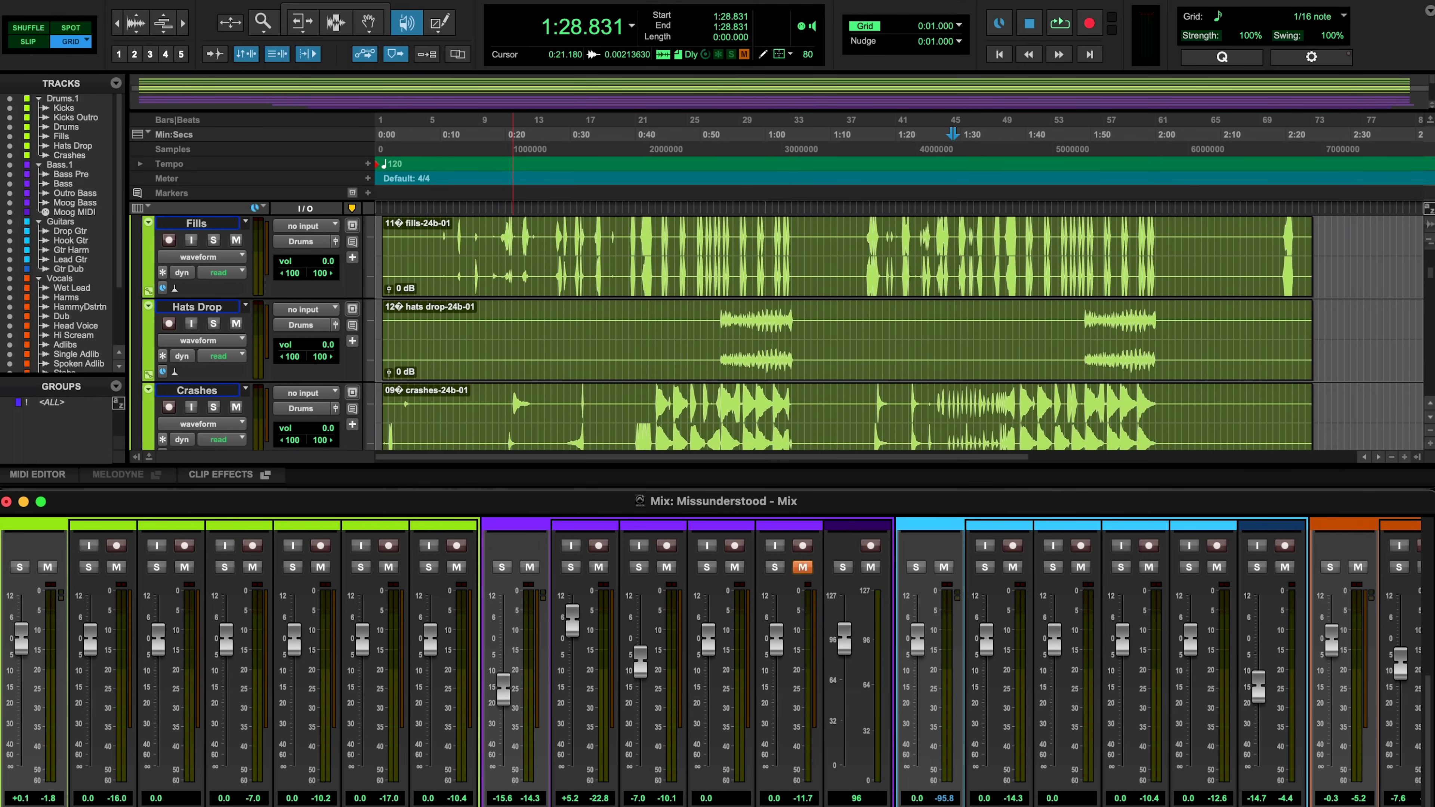
Step: Choose SSL 2+ Mk II in Pro Tools' Playback Engine settings and confirm
{"action": "left_click", "coordinate": [525, 2]}
{"action": "left_click", "coordinate": [536, 29]}
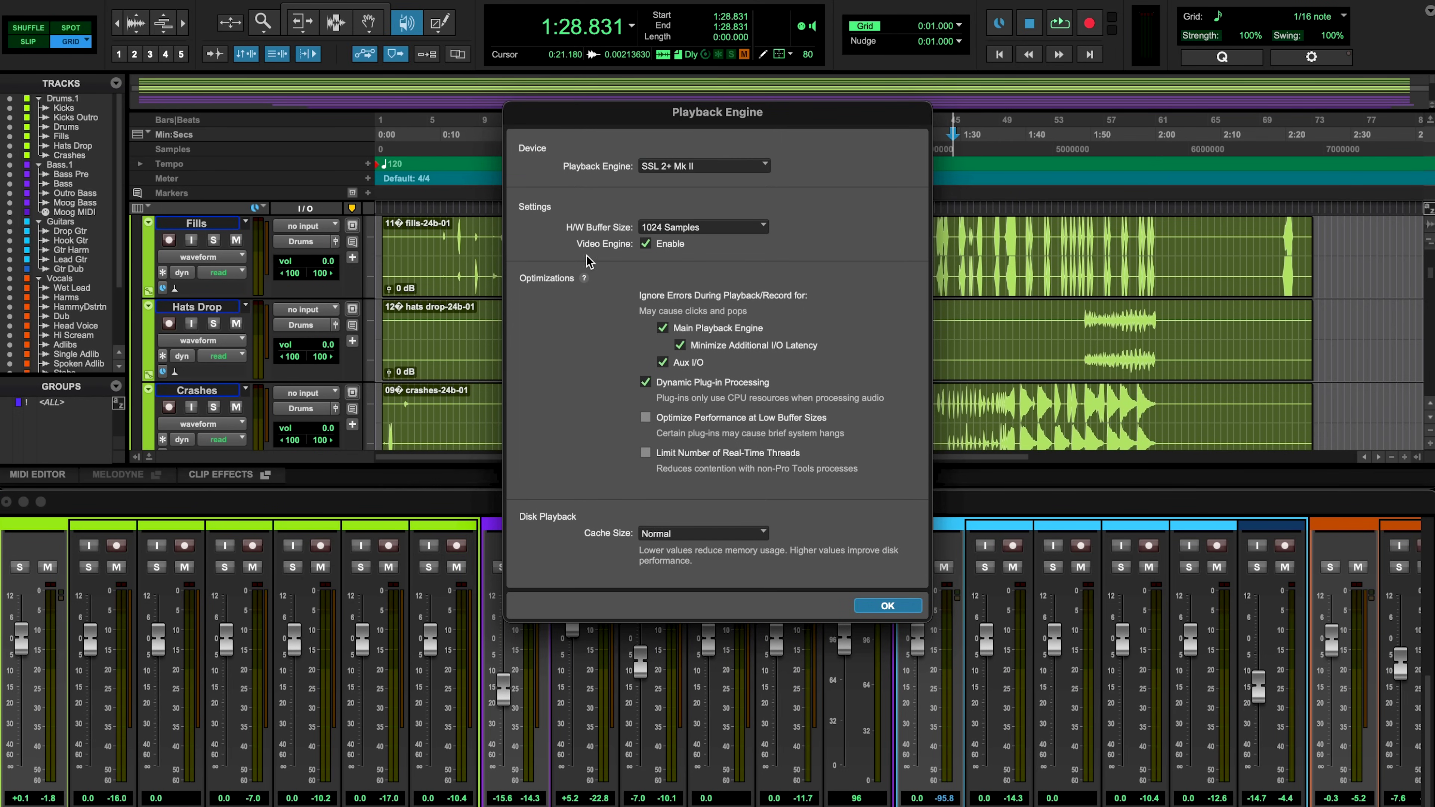
{"action": "left_click", "coordinate": [673, 167]}
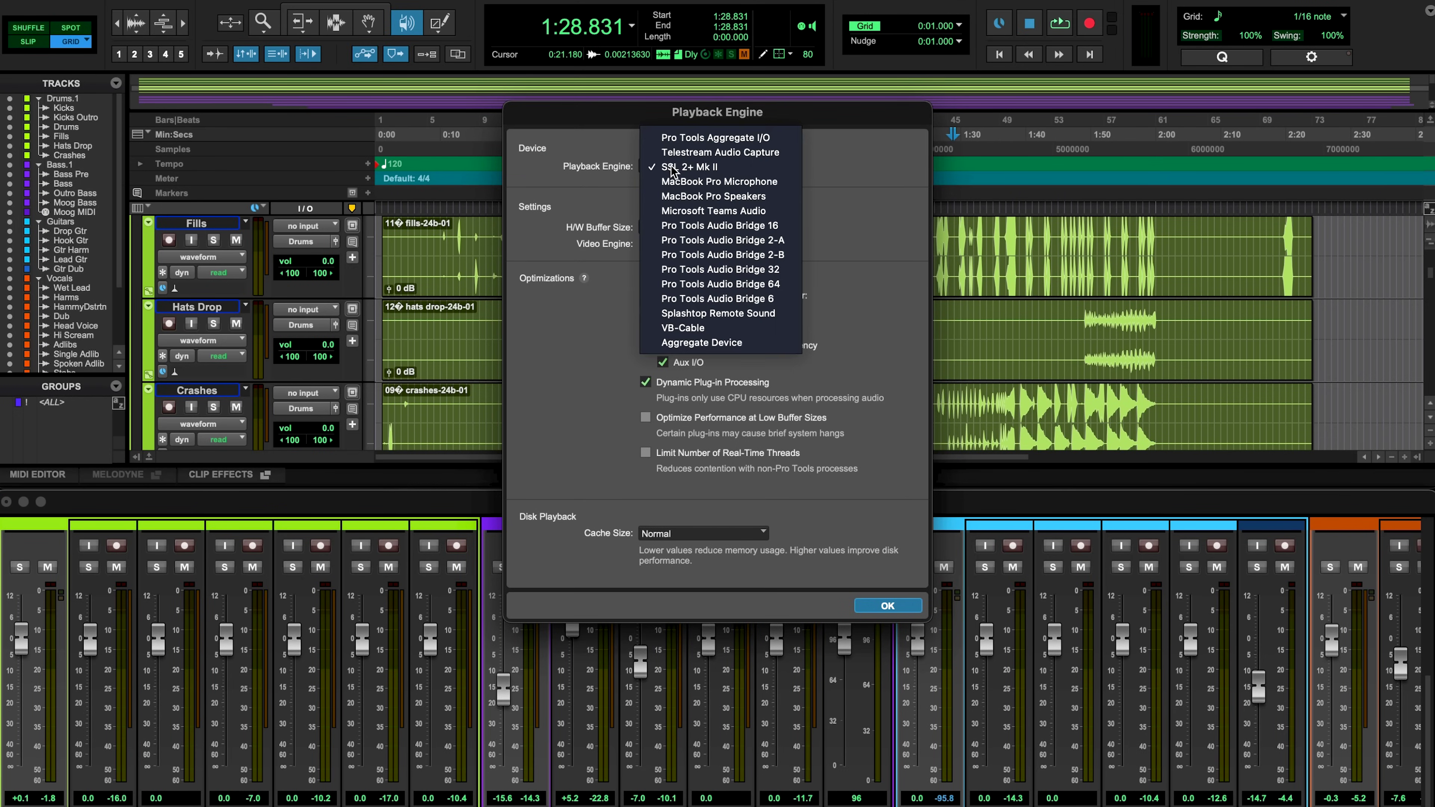
{"action": "left_click", "coordinate": [736, 167]}
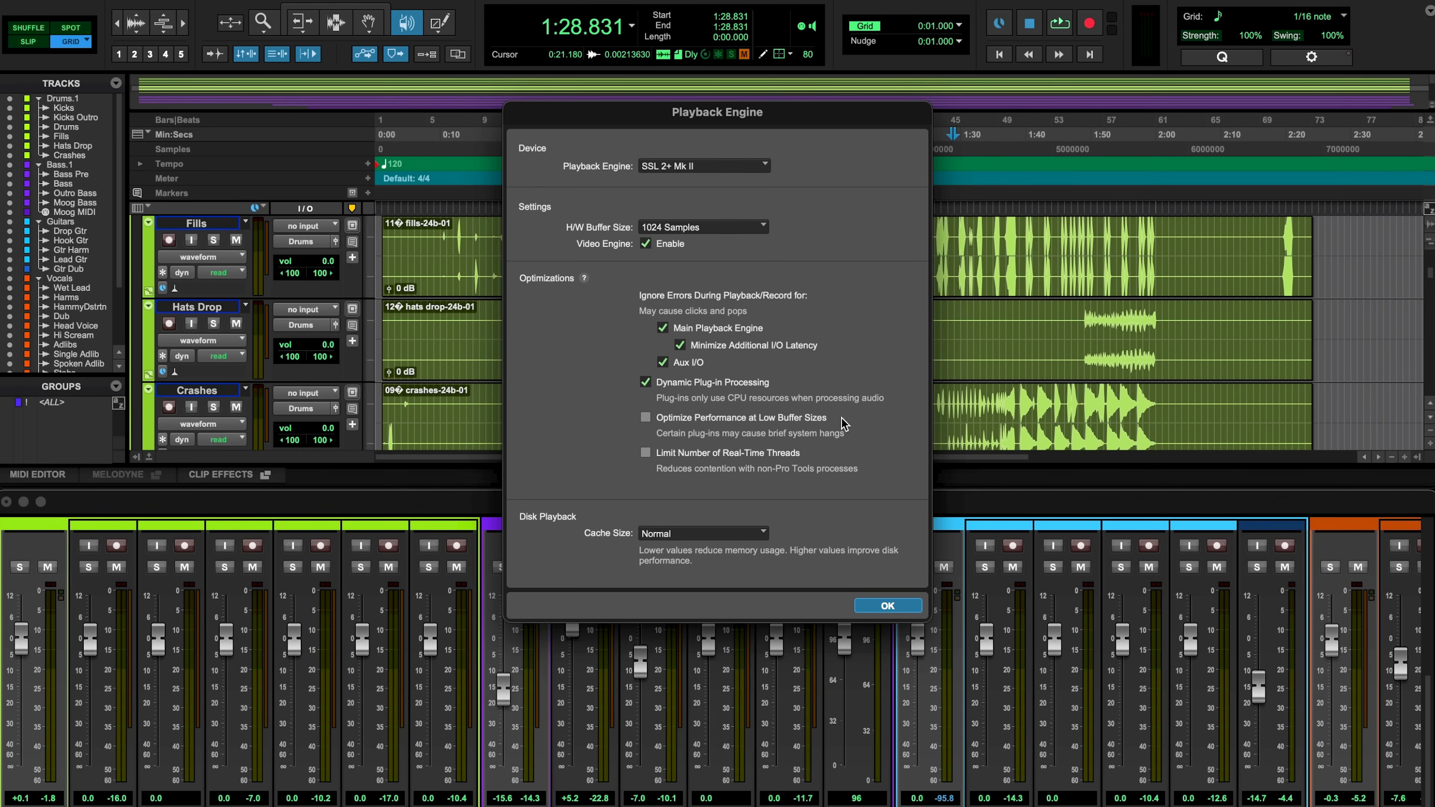
{"action": "left_click", "coordinate": [886, 605]}
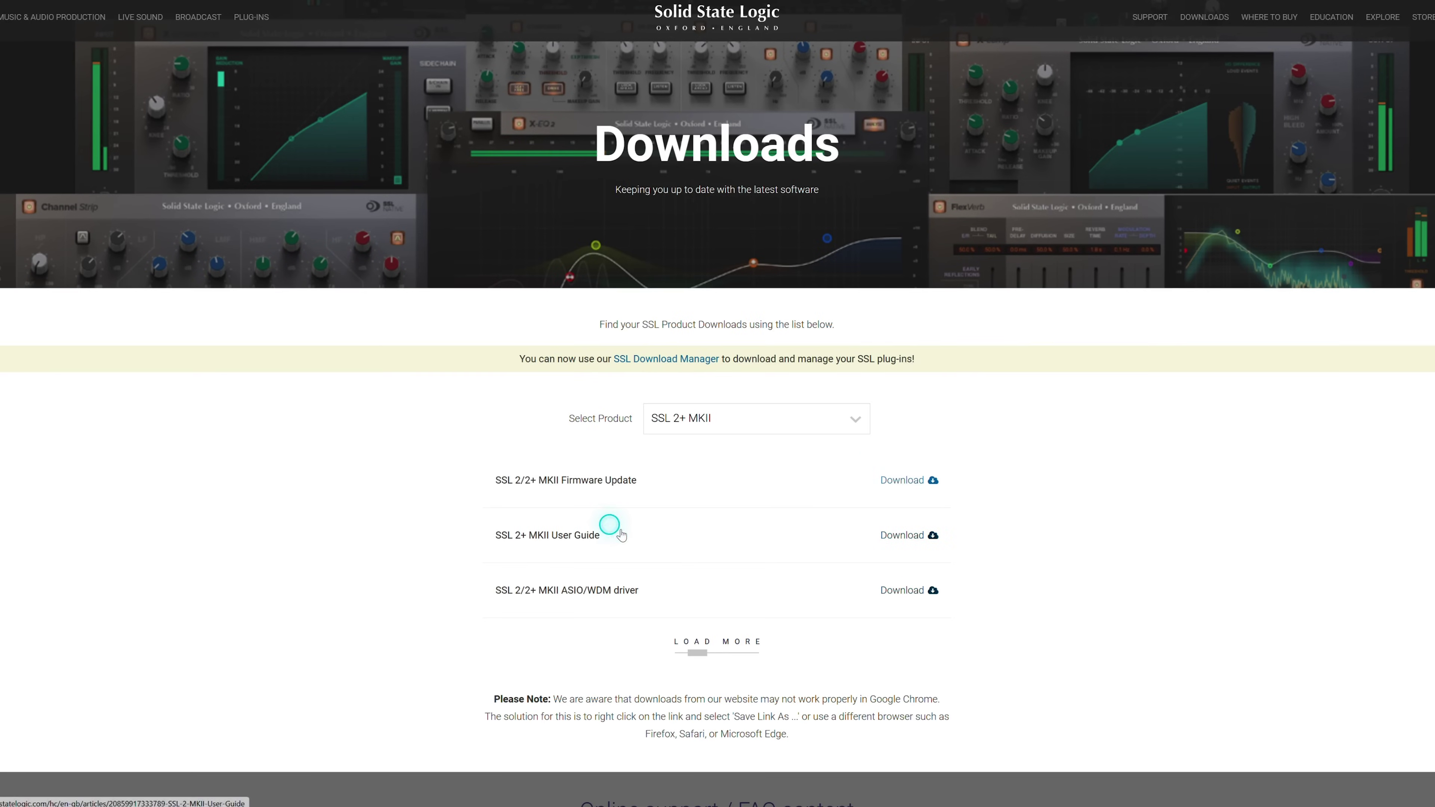
Step: View the SSL 2+ MKII user guide, then list the SSL 2+ MKII files on the Downloads page
{"action": "left_click", "coordinate": [590, 540]}
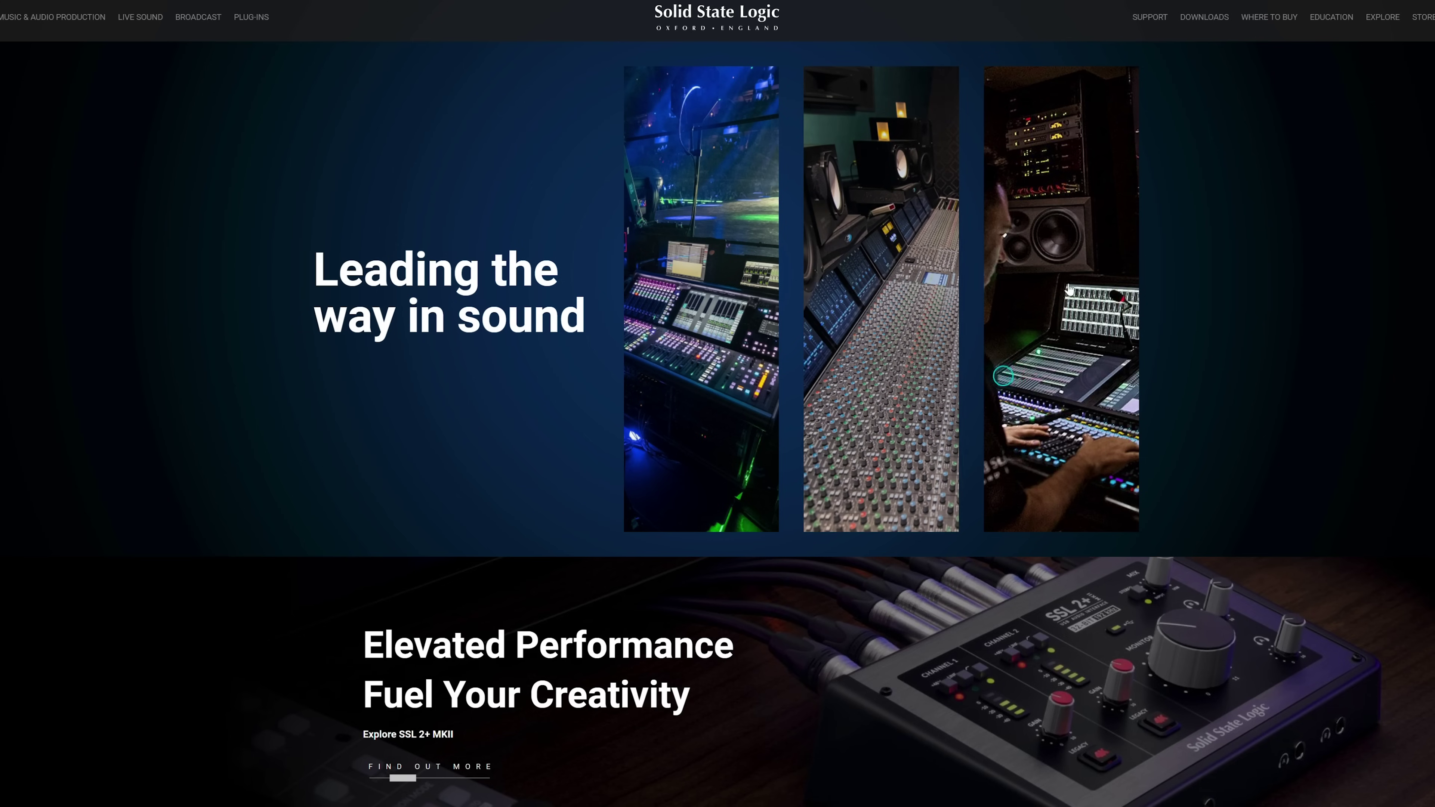
{"action": "left_click", "coordinate": [1192, 16]}
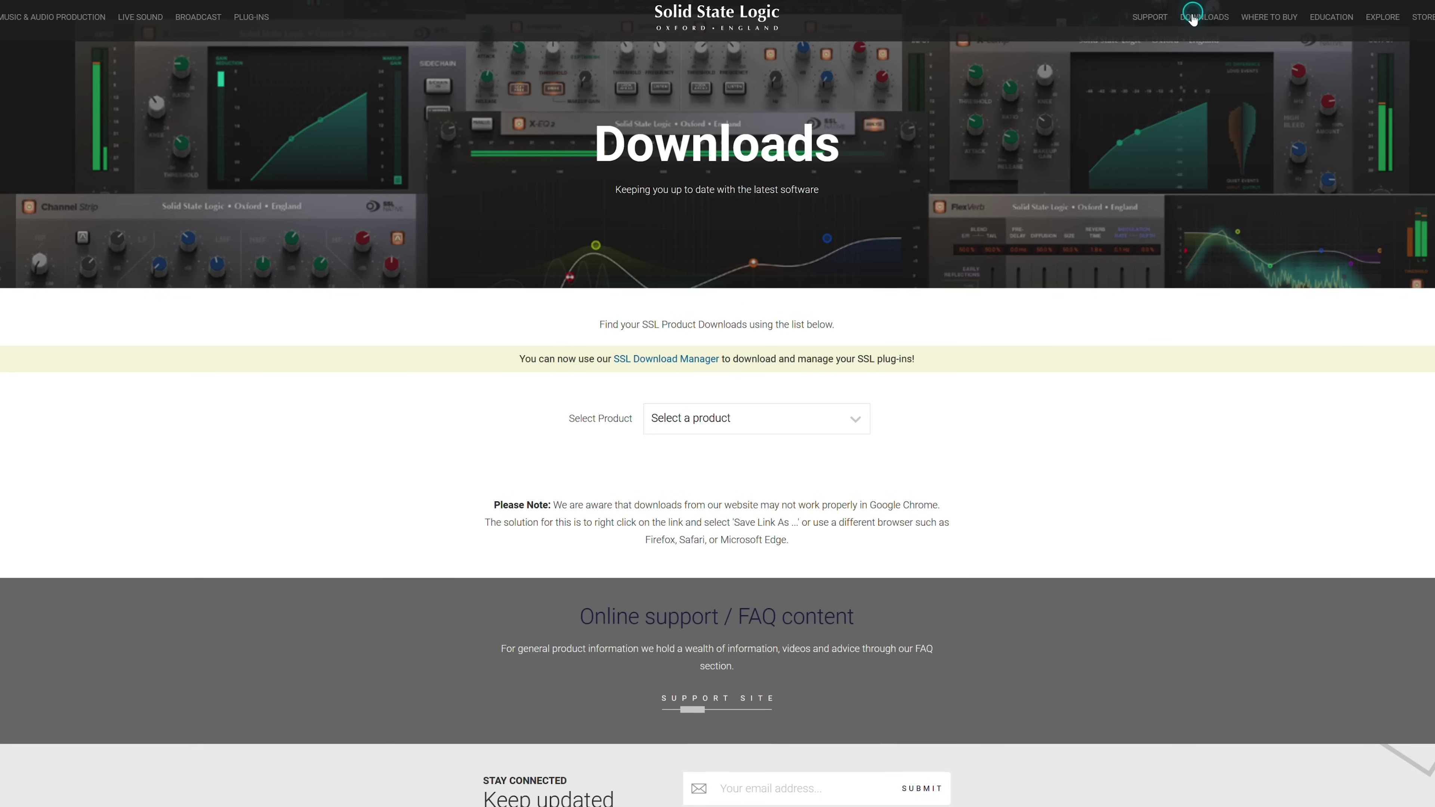
{"action": "left_click", "coordinate": [754, 417]}
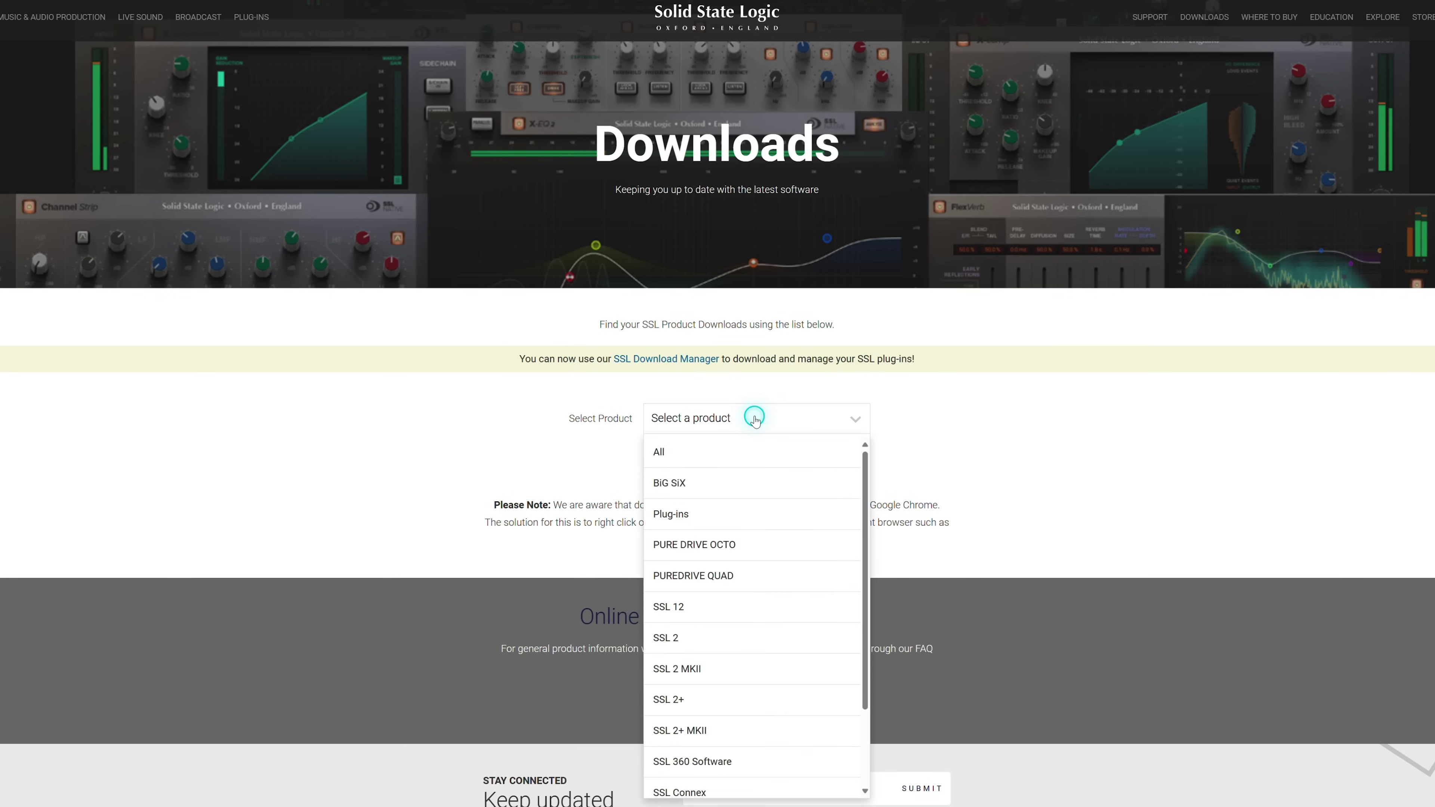
{"action": "left_click", "coordinate": [682, 730]}
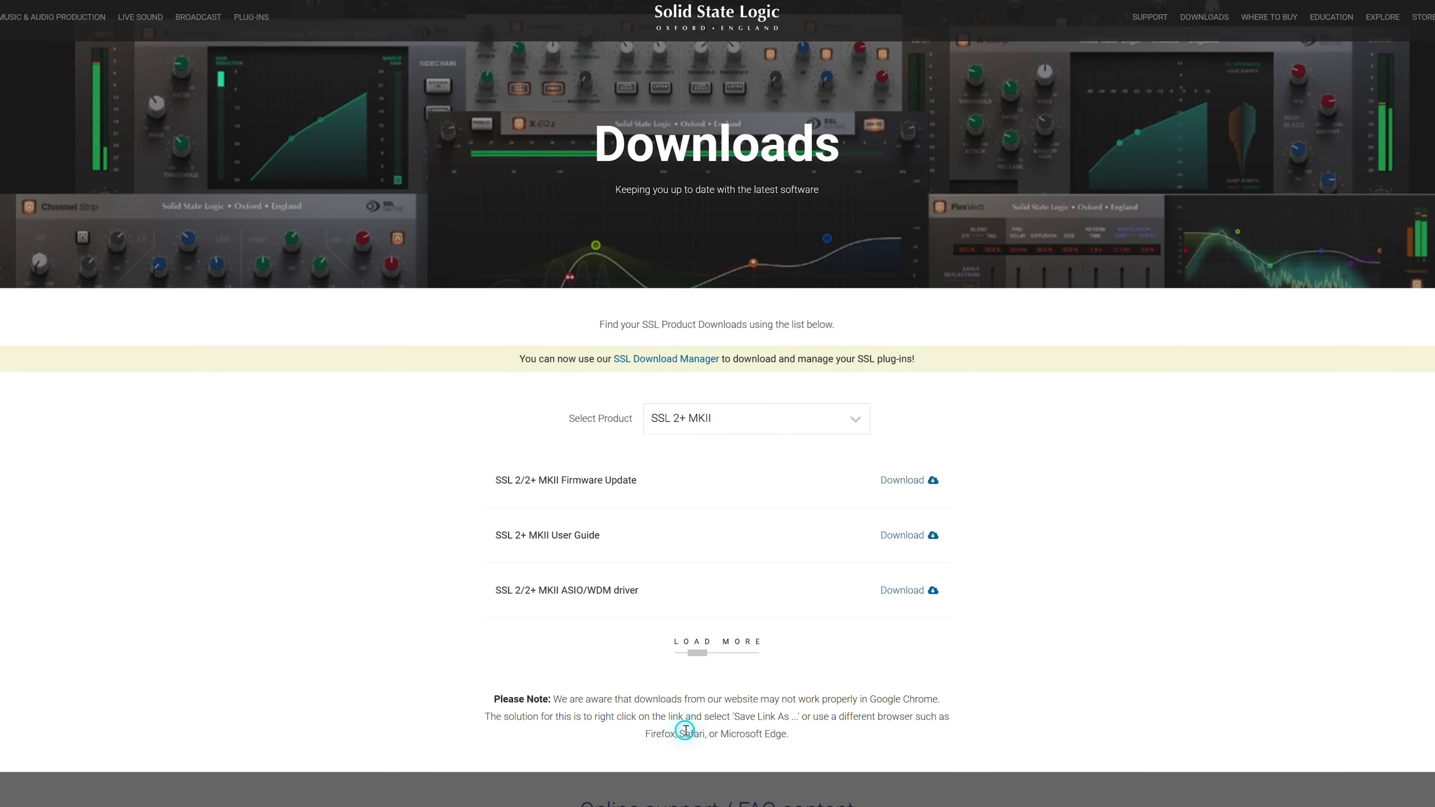
Step: Review and close the ASIO/WDM driver licence terms, then return to the SSL 2+ MKII user guide
{"action": "left_click", "coordinate": [608, 590]}
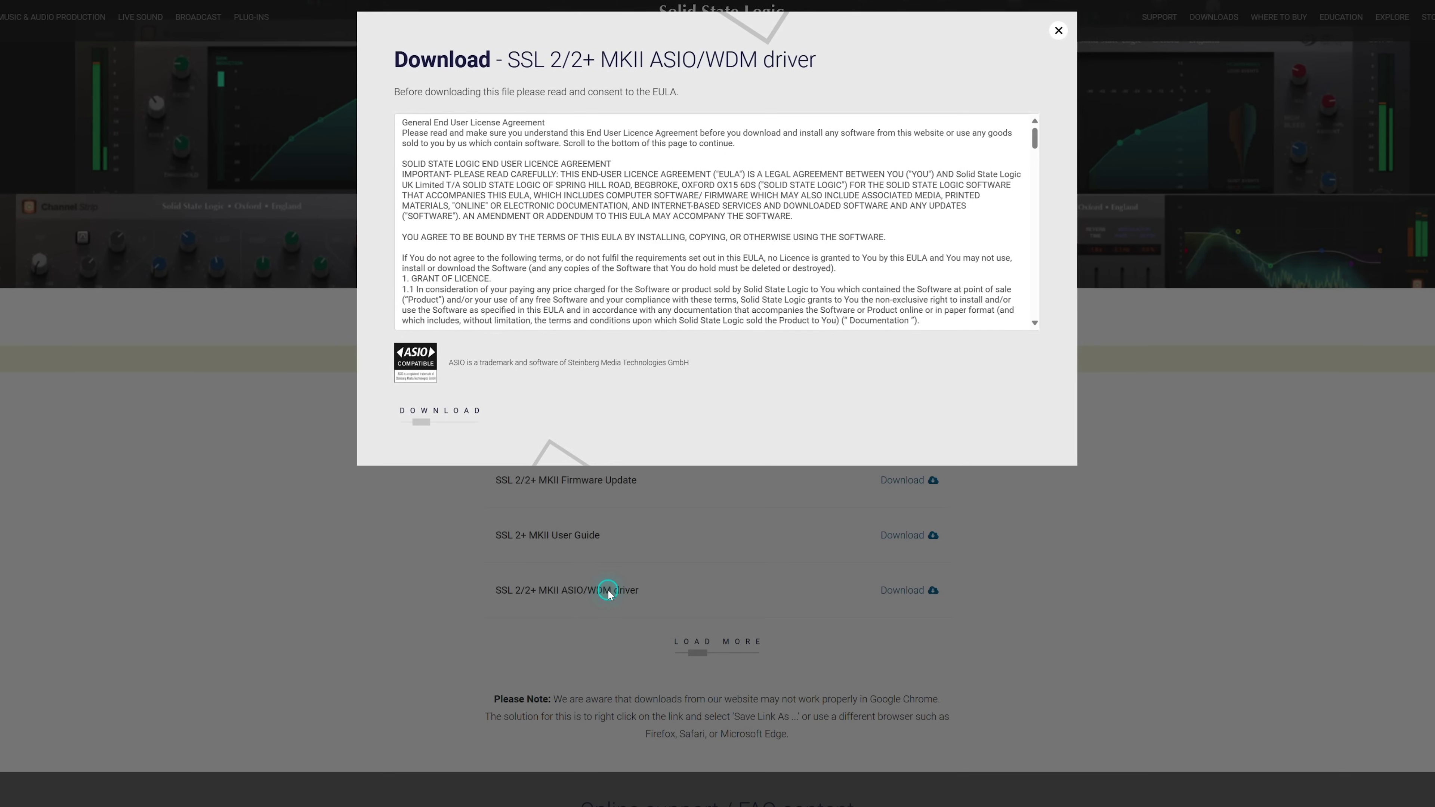
{"action": "left_click", "coordinate": [1059, 34]}
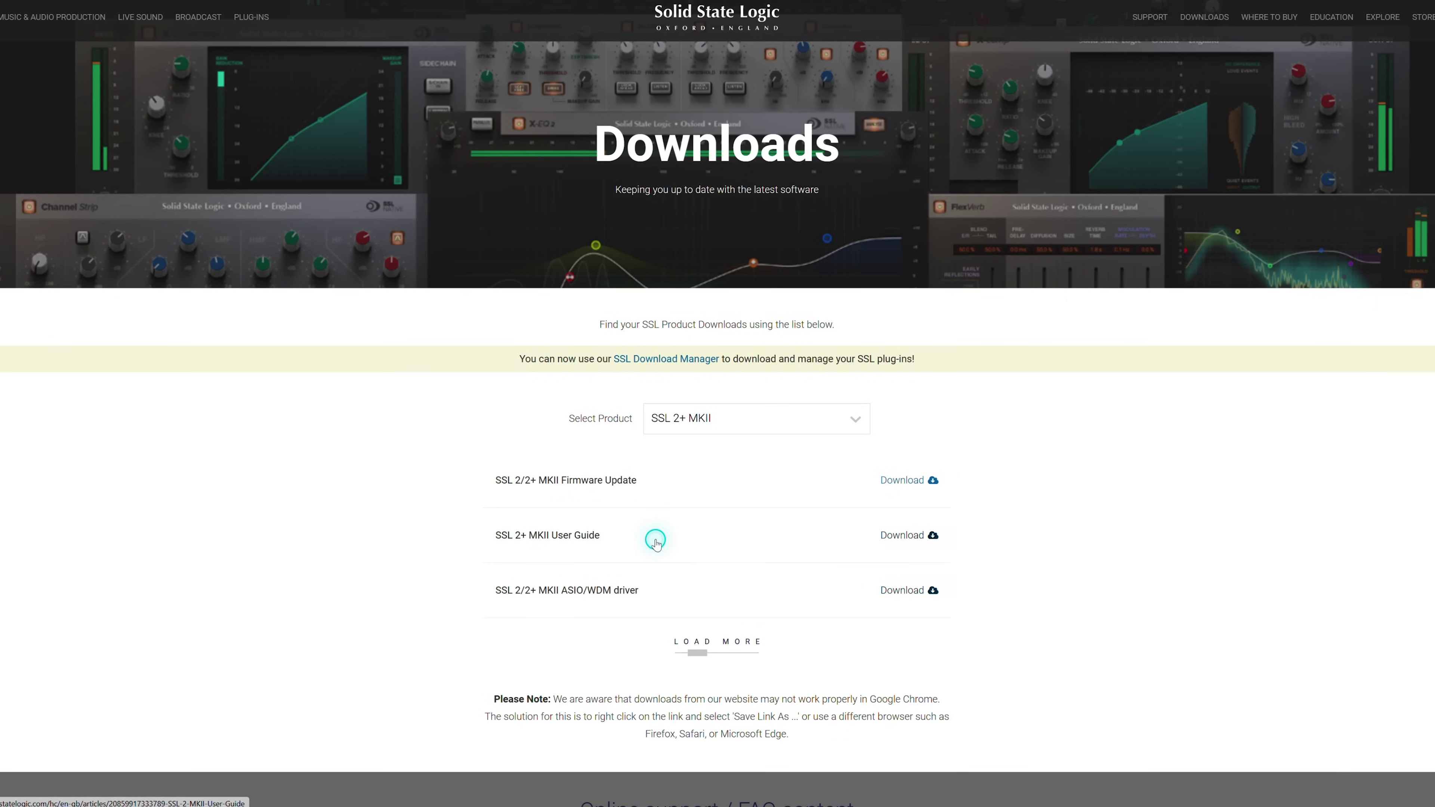
{"action": "left_click", "coordinate": [589, 540]}
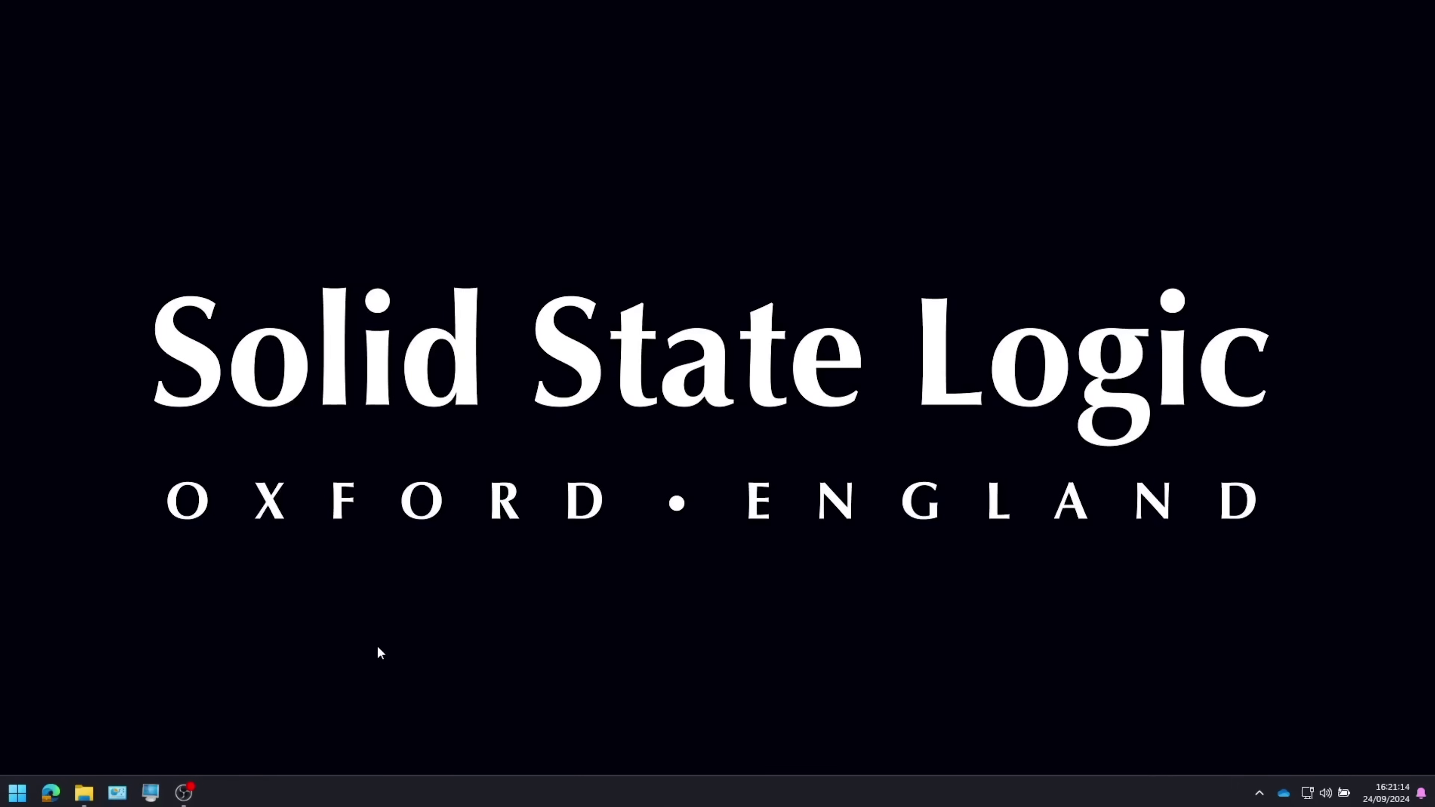
Step: Launch SSL USB Control Panel from a Start search for 'usb' and bring its window forward
{"action": "key", "text": "super"}
{"action": "type", "text": "usb"}
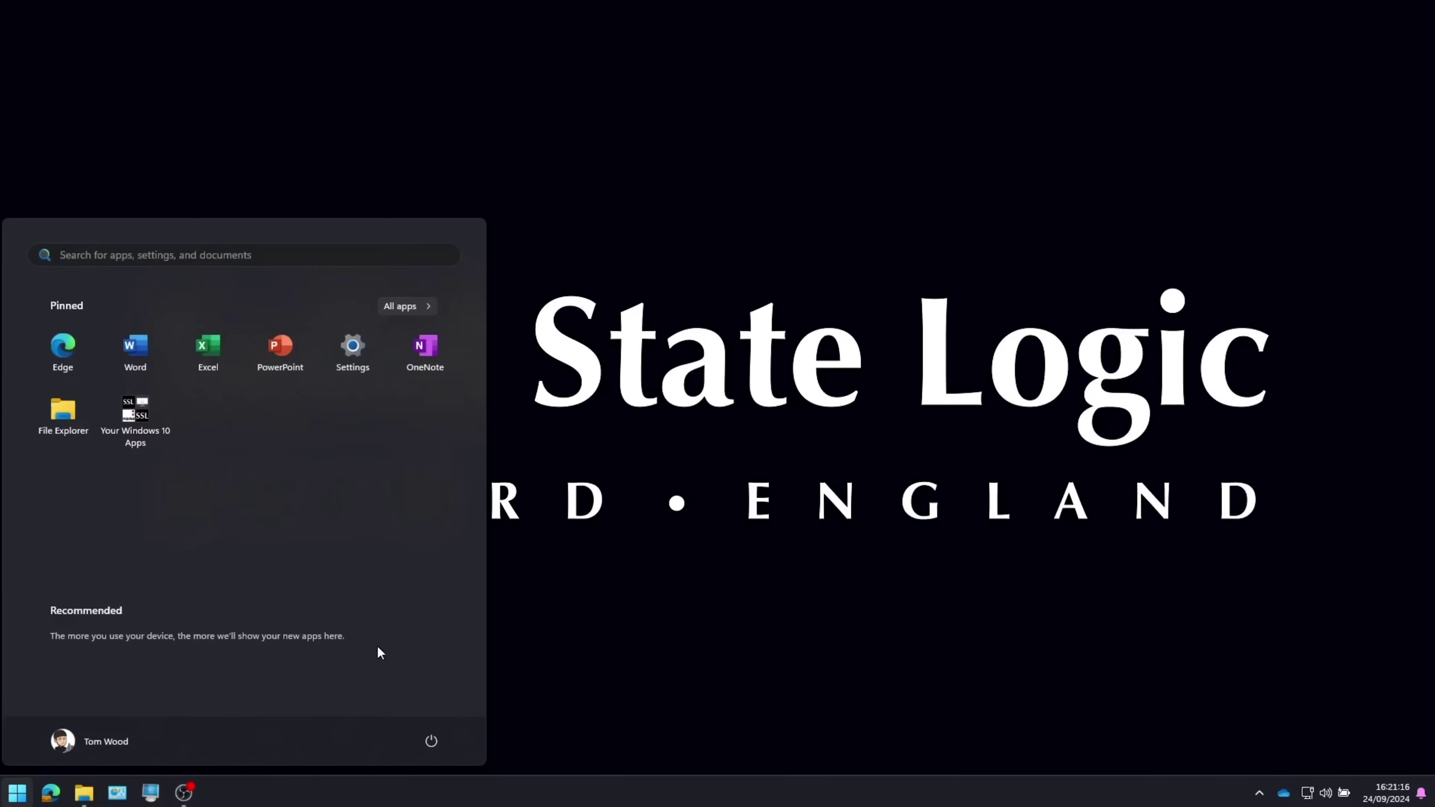
{"action": "key", "text": "Return"}
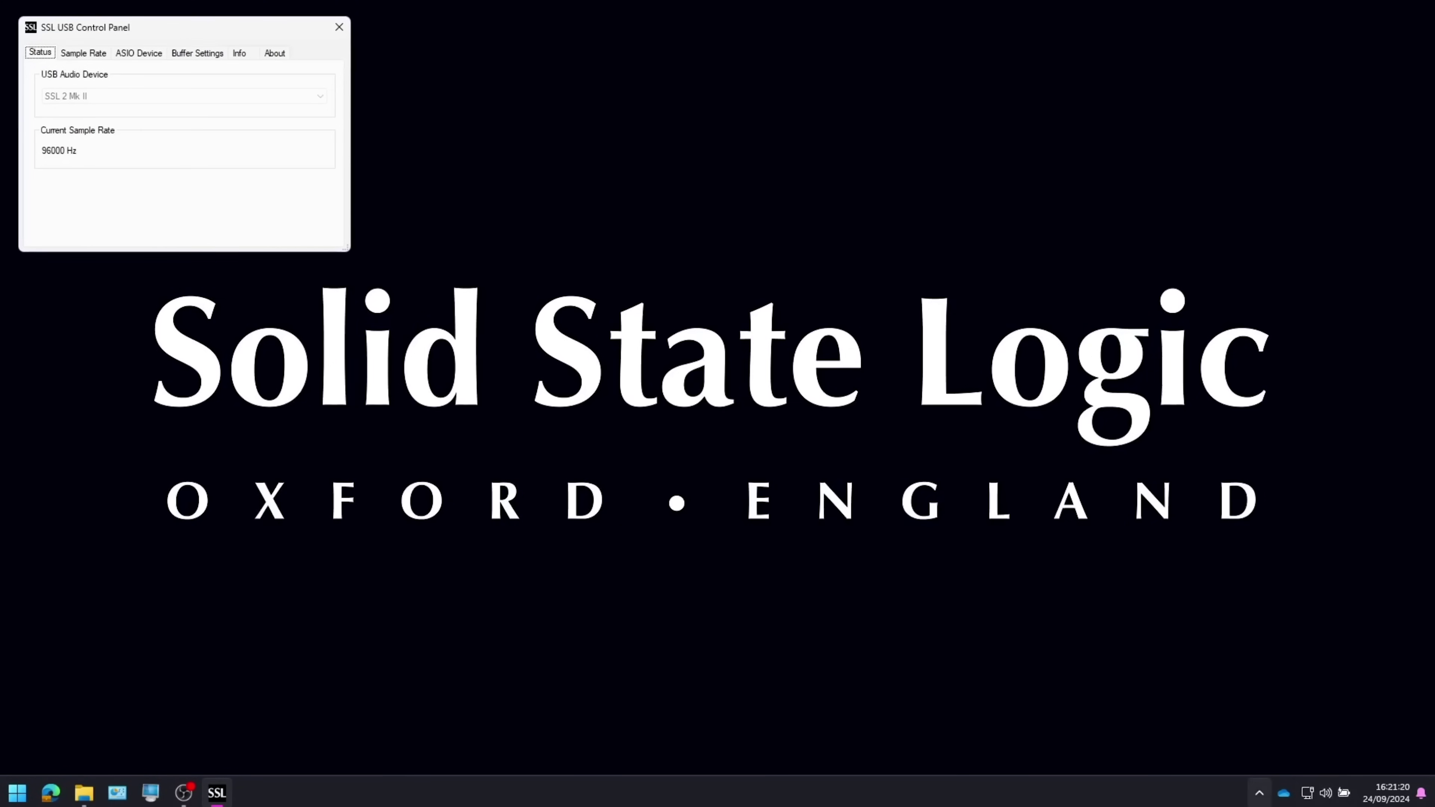
{"action": "left_click", "coordinate": [1259, 794]}
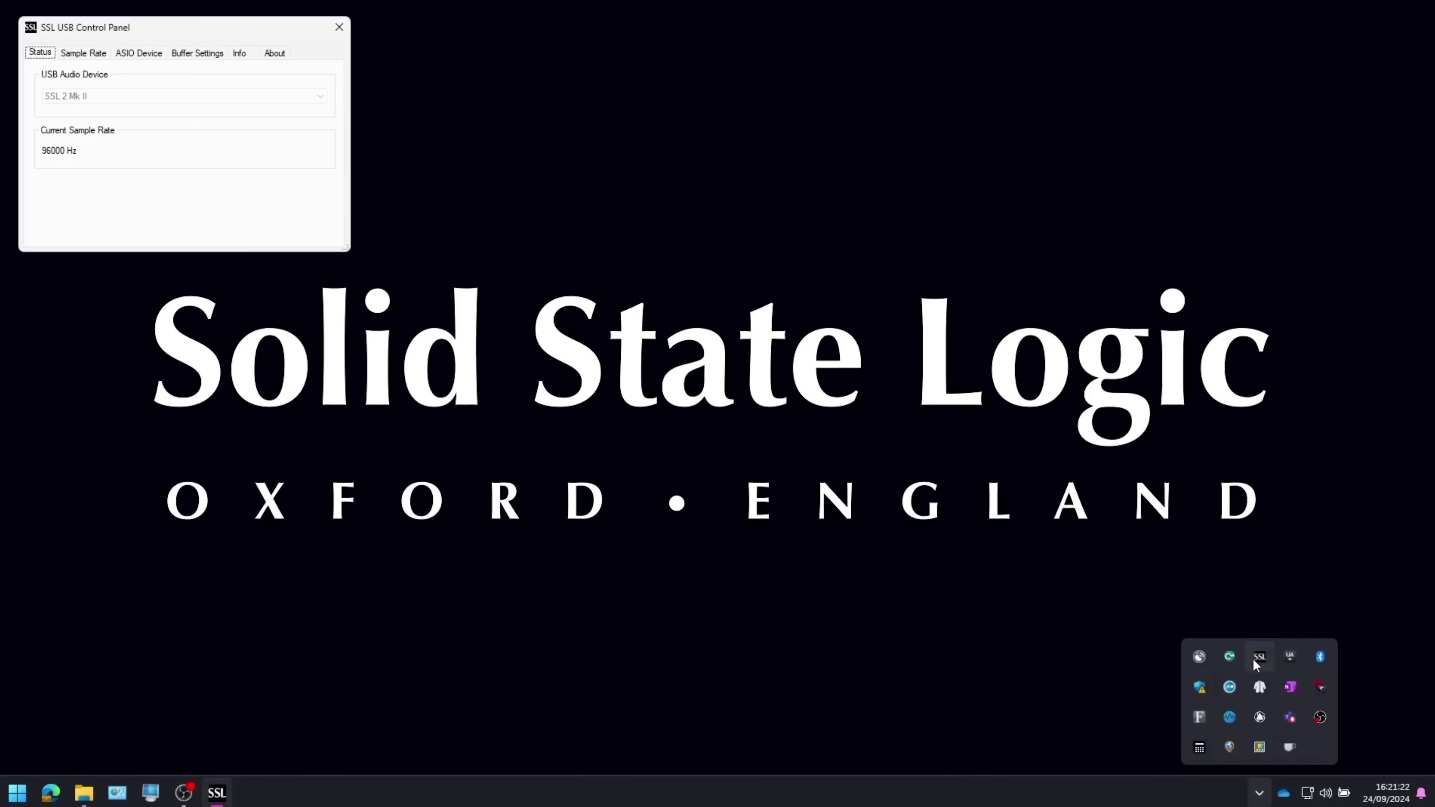
{"action": "left_click", "coordinate": [268, 305]}
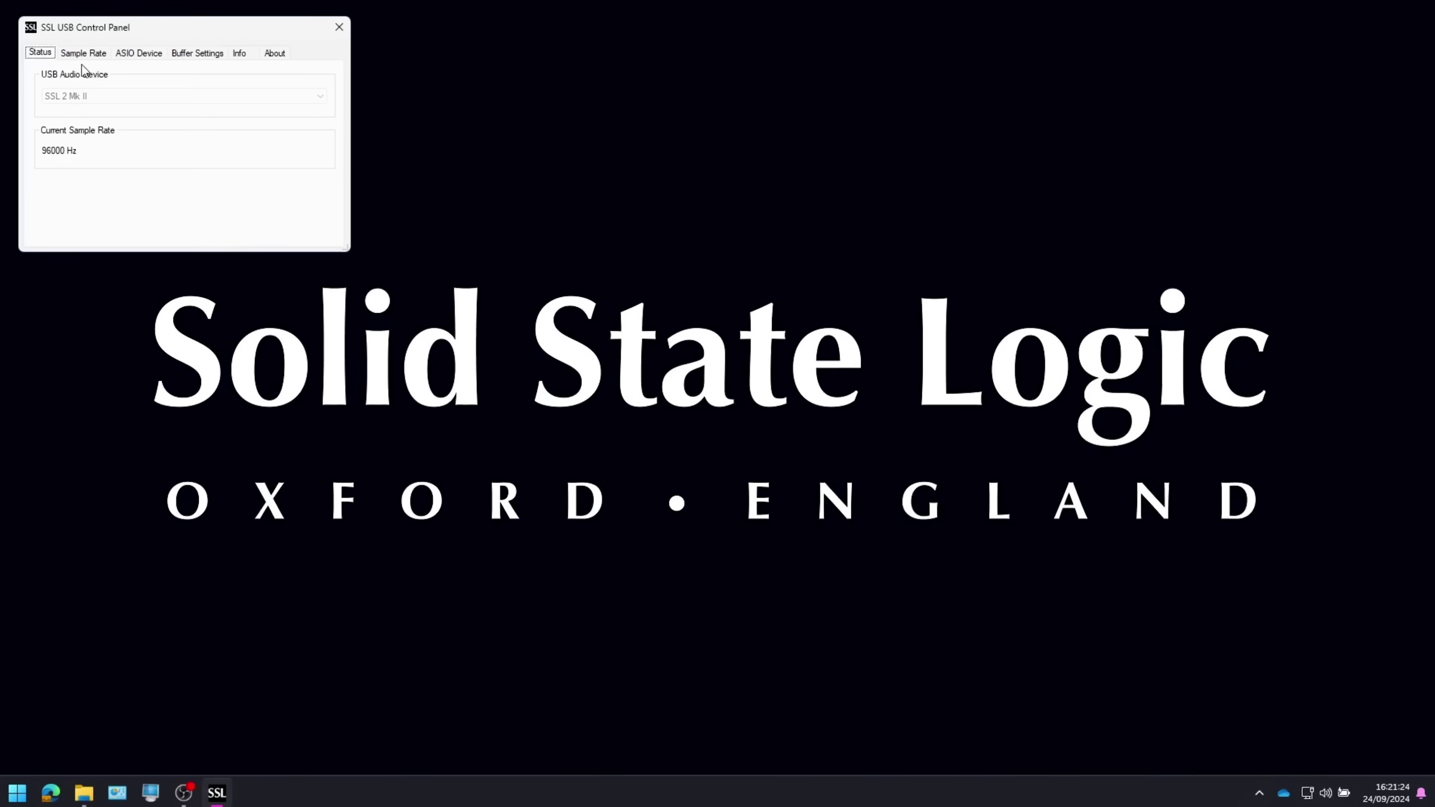
Step: Confirm 96000 Hz sample rate and 512-sample ASIO buffer, toggling Safe Mode off and back on
{"action": "left_click", "coordinate": [79, 53]}
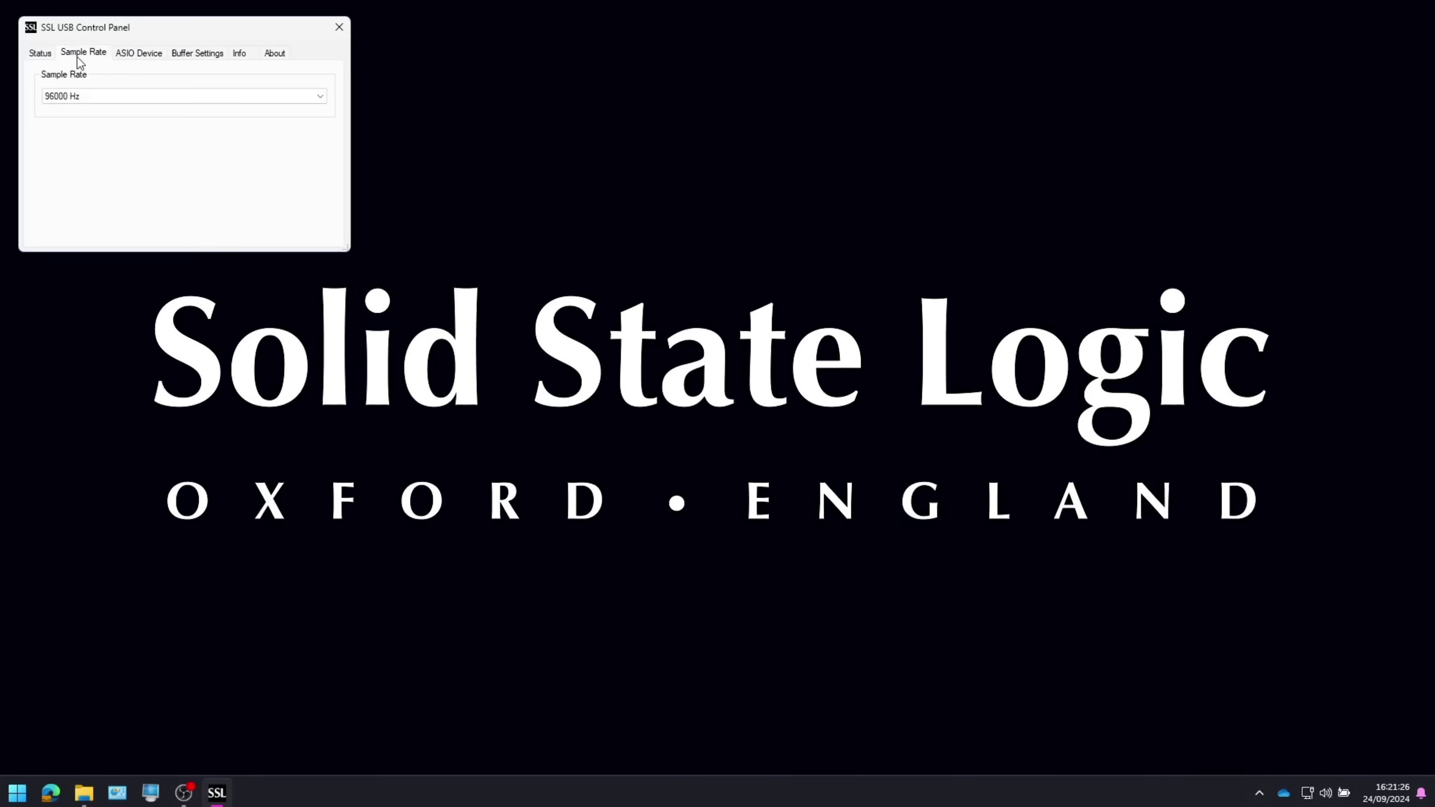
{"action": "left_click", "coordinate": [206, 52]}
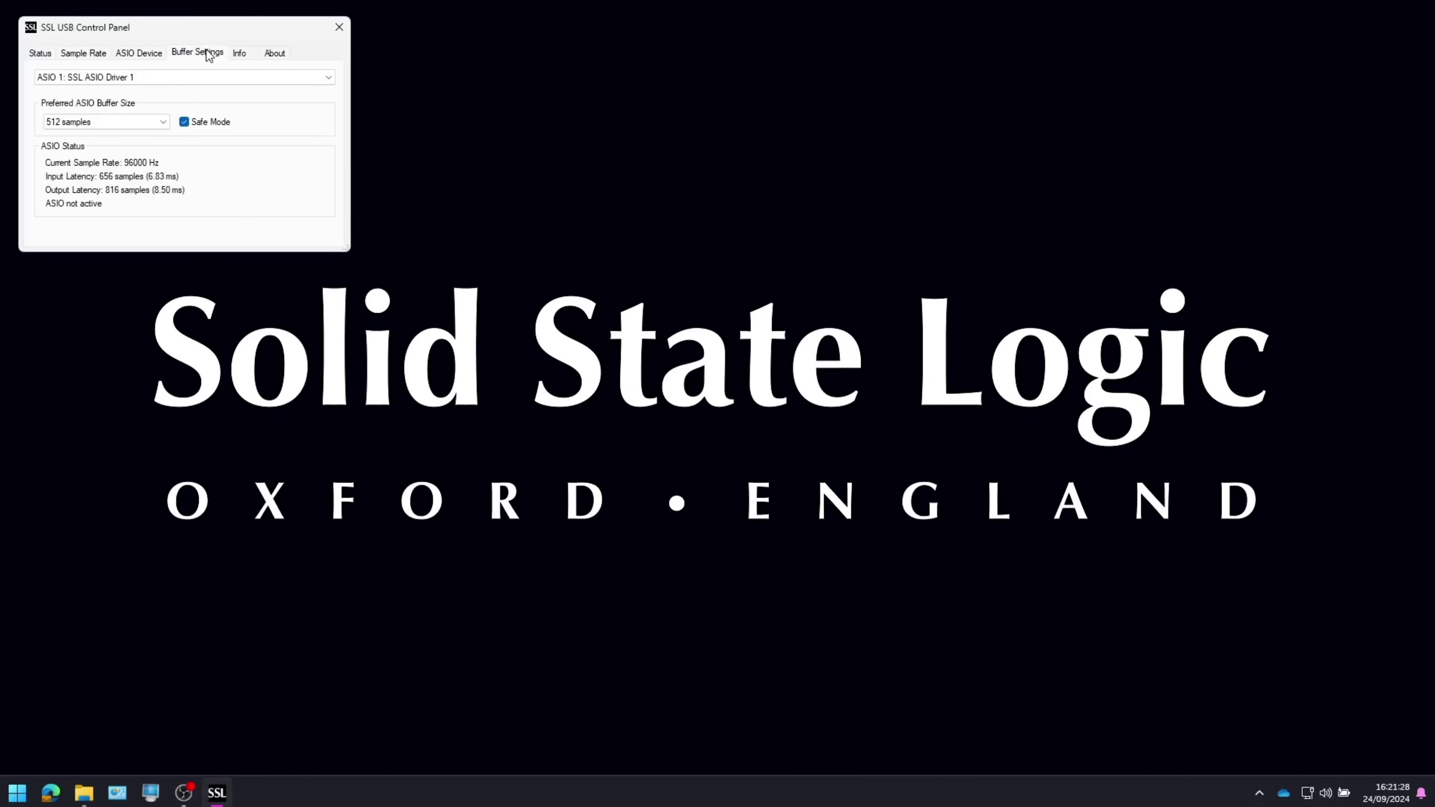
{"action": "left_click", "coordinate": [84, 53]}
{"action": "left_click", "coordinate": [87, 96]}
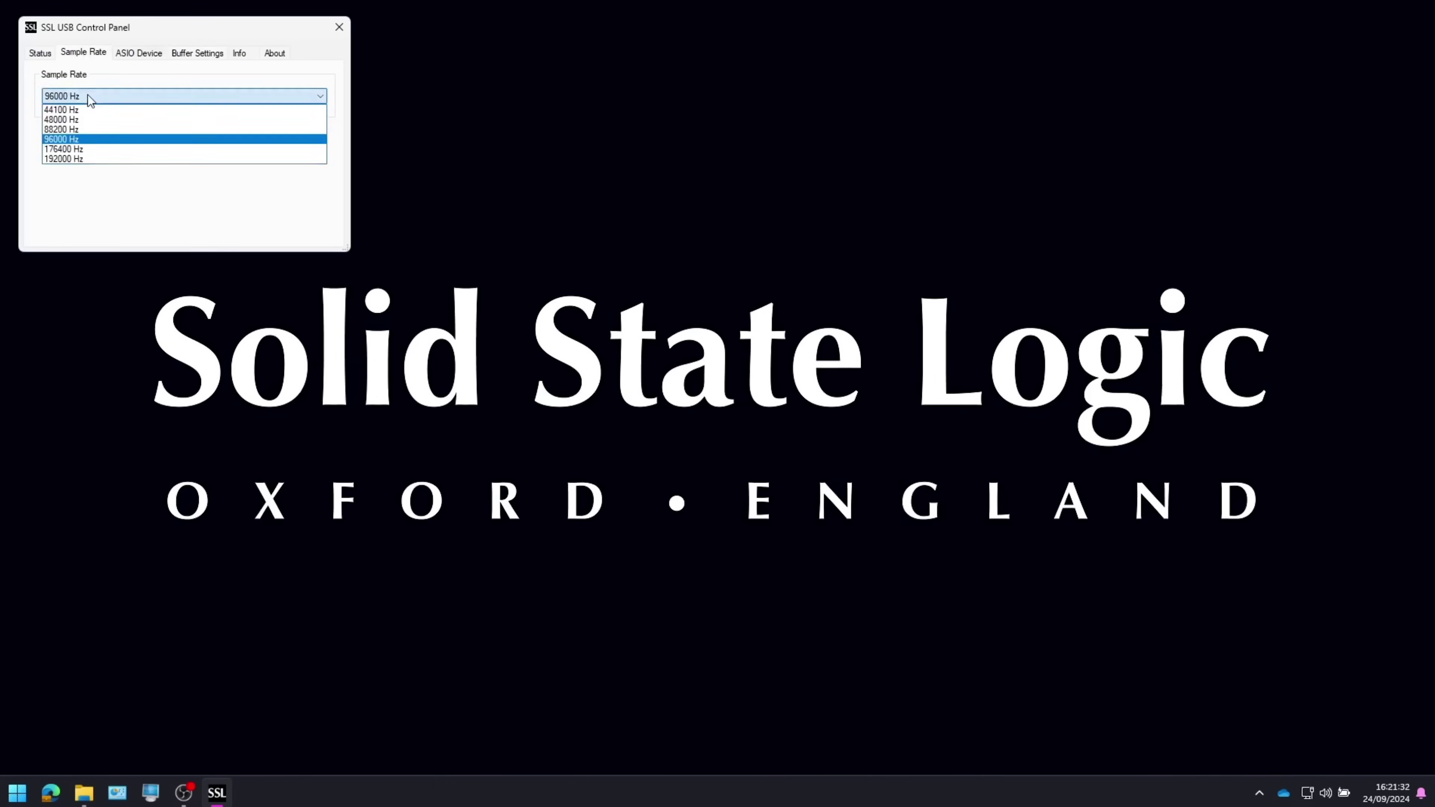
{"action": "left_click", "coordinate": [89, 97]}
{"action": "left_click", "coordinate": [187, 54]}
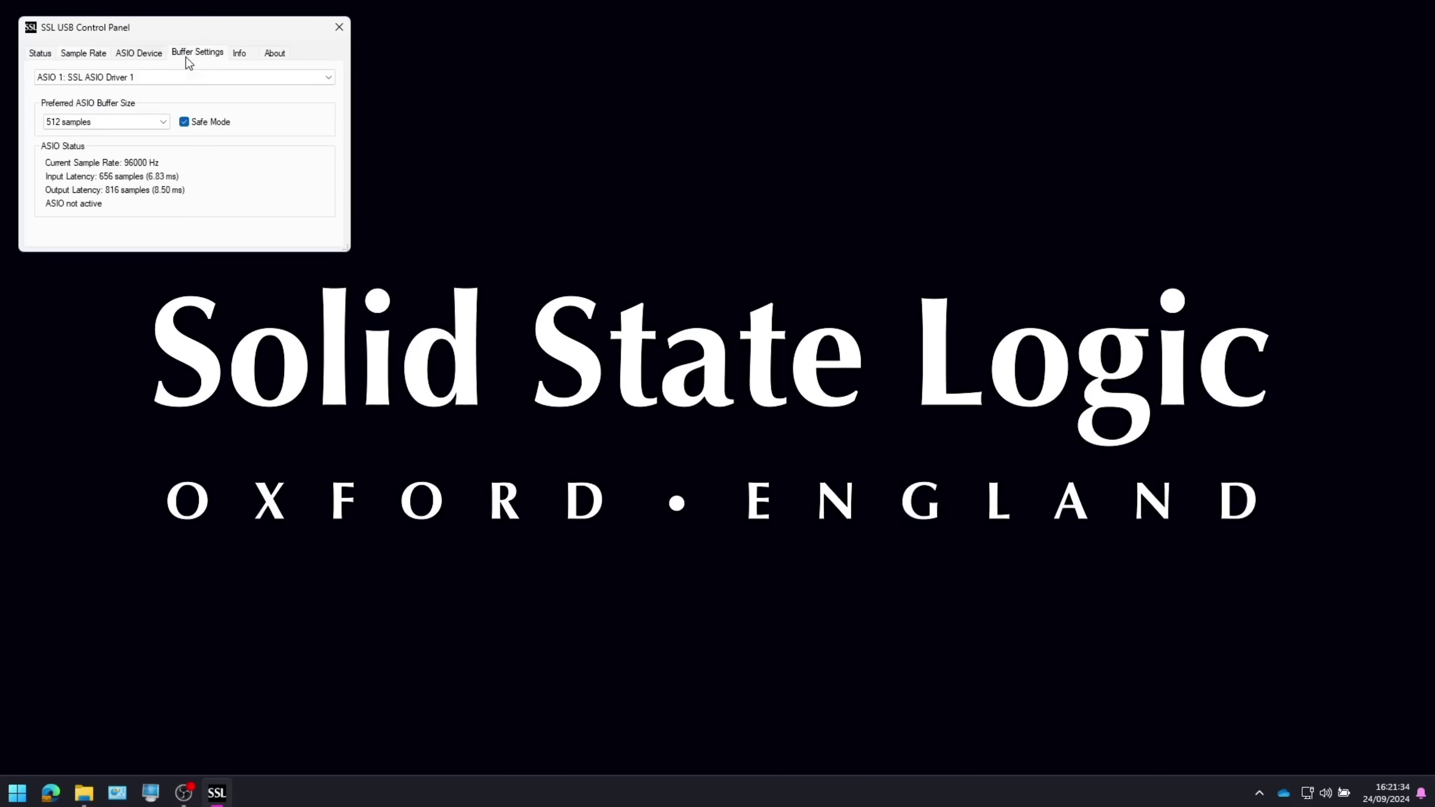
{"action": "left_click", "coordinate": [120, 114]}
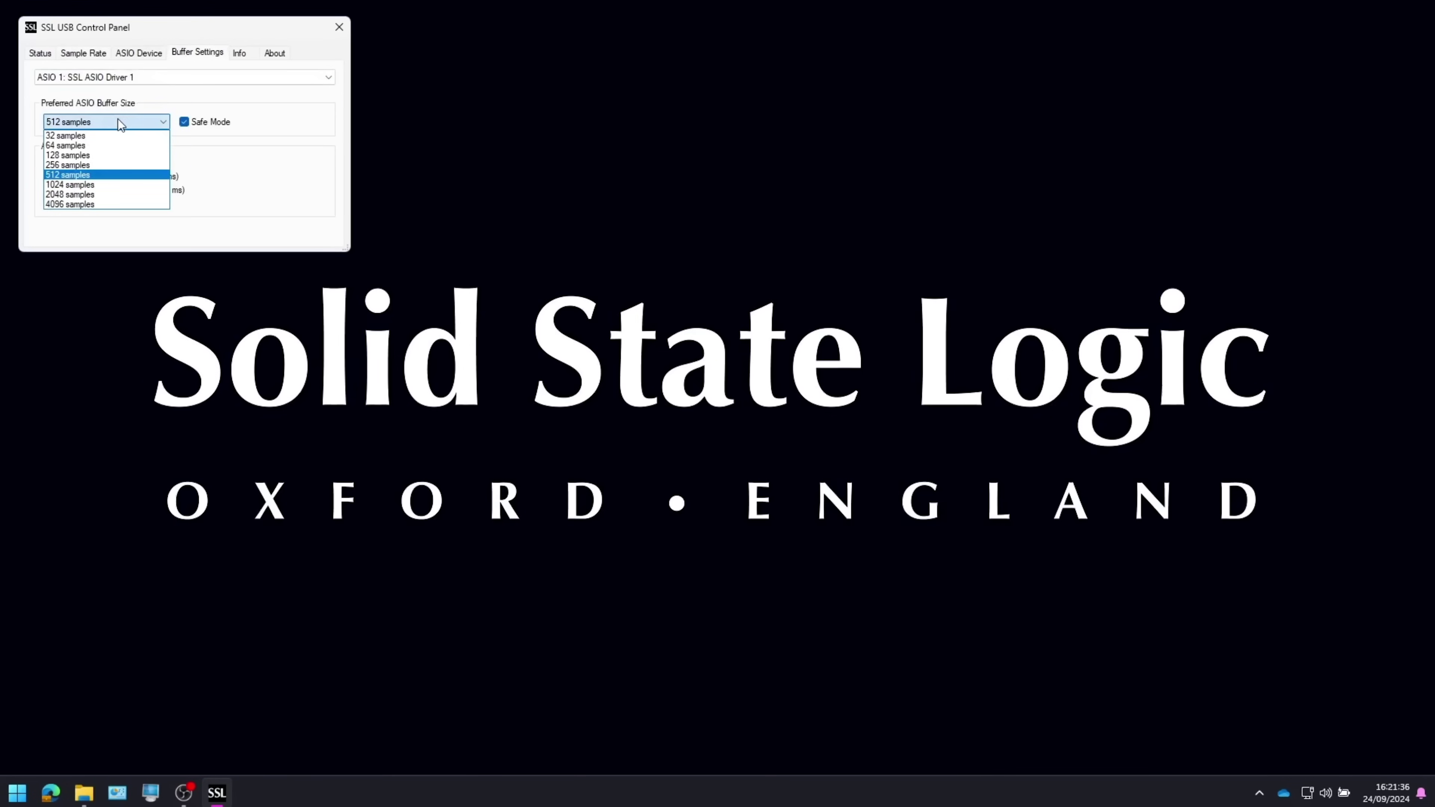
{"action": "left_click", "coordinate": [117, 122]}
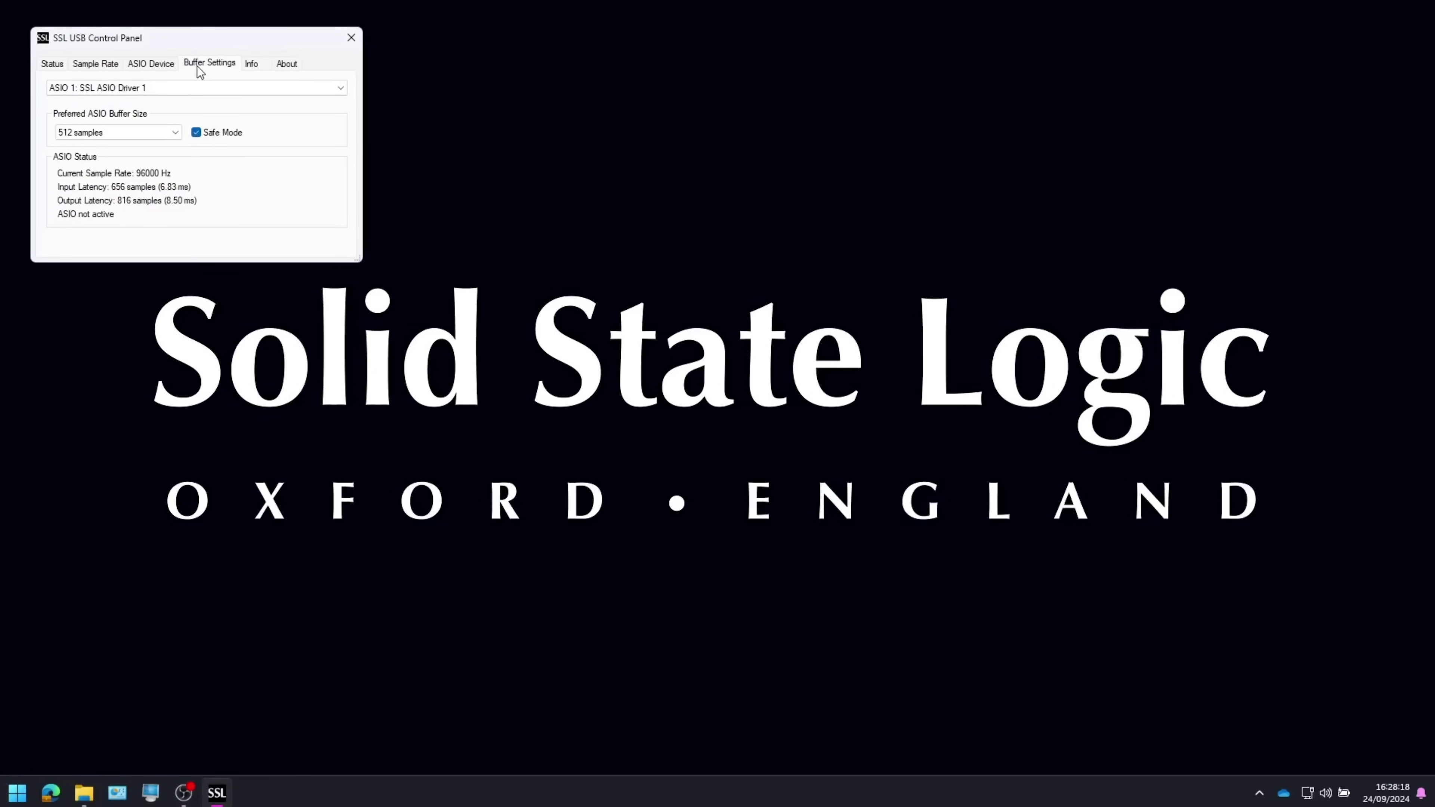
{"action": "left_click", "coordinate": [195, 135]}
{"action": "left_click", "coordinate": [195, 133]}
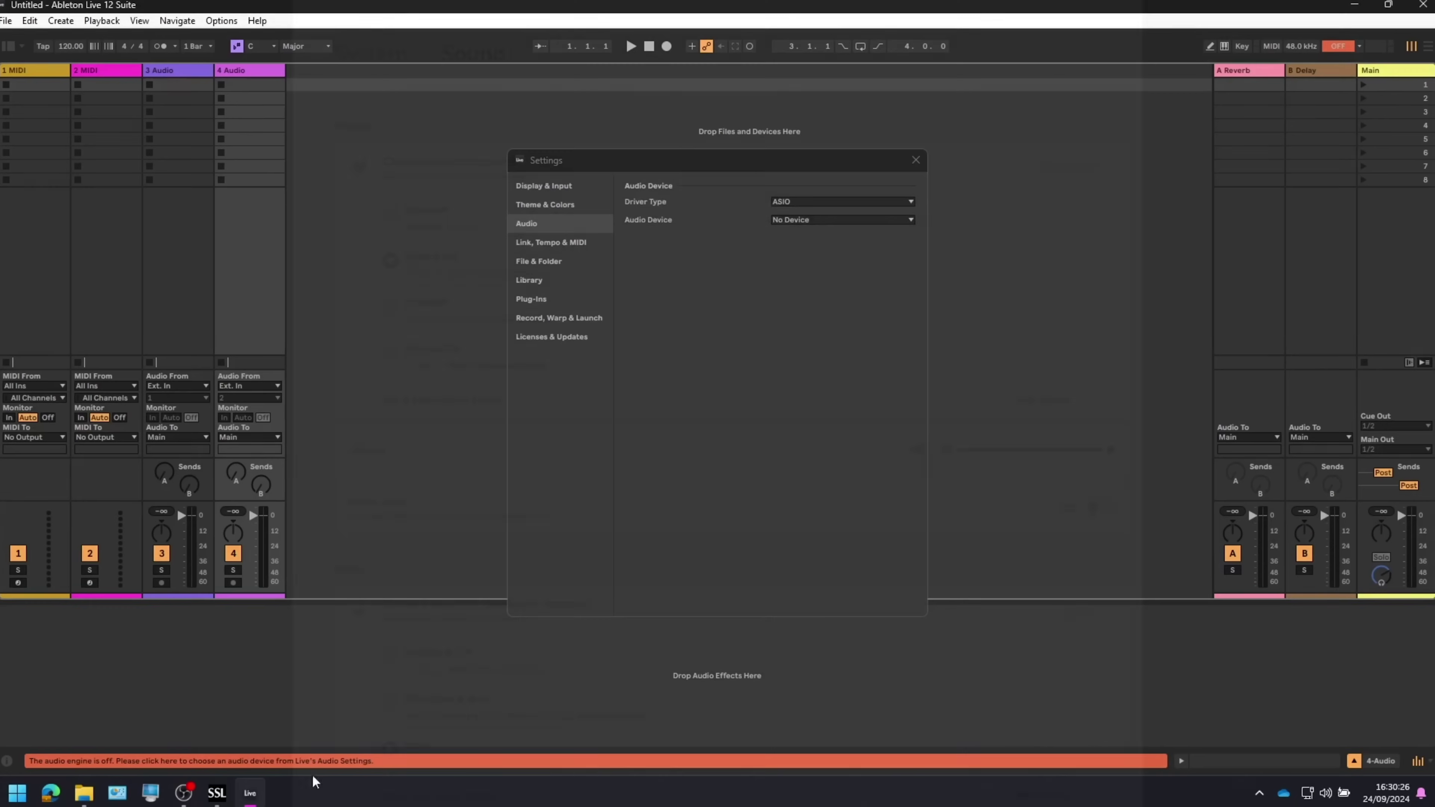
Step: Choose SSL ASIO Driver 1 as Ableton's Audio Device
{"action": "left_click", "coordinate": [801, 219]}
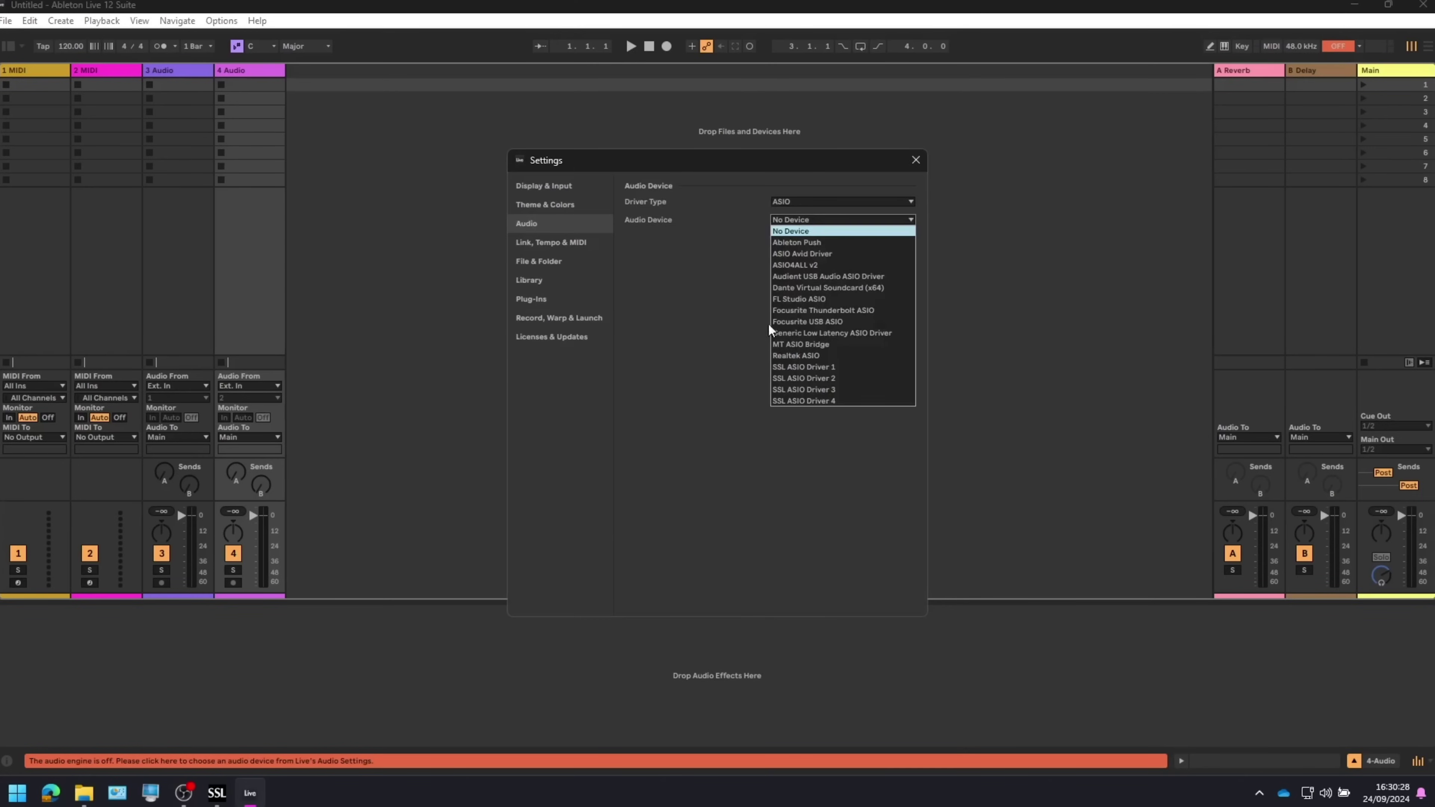
{"action": "left_click", "coordinate": [791, 368]}
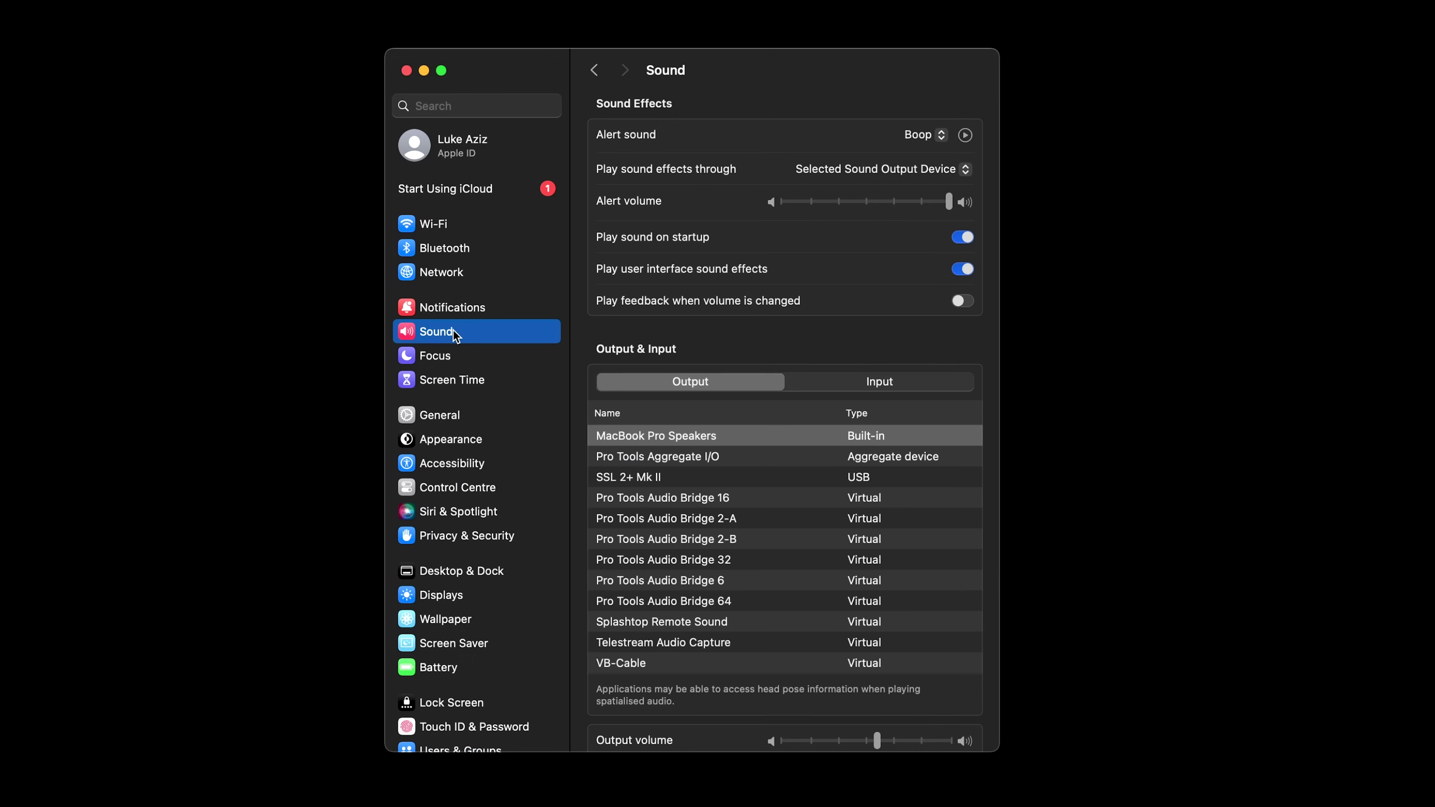
Step: Pick SSL 2+ Mk II for sound output, then for sound input on the Input list
{"action": "left_click", "coordinate": [626, 478]}
{"action": "left_click", "coordinate": [870, 390]}
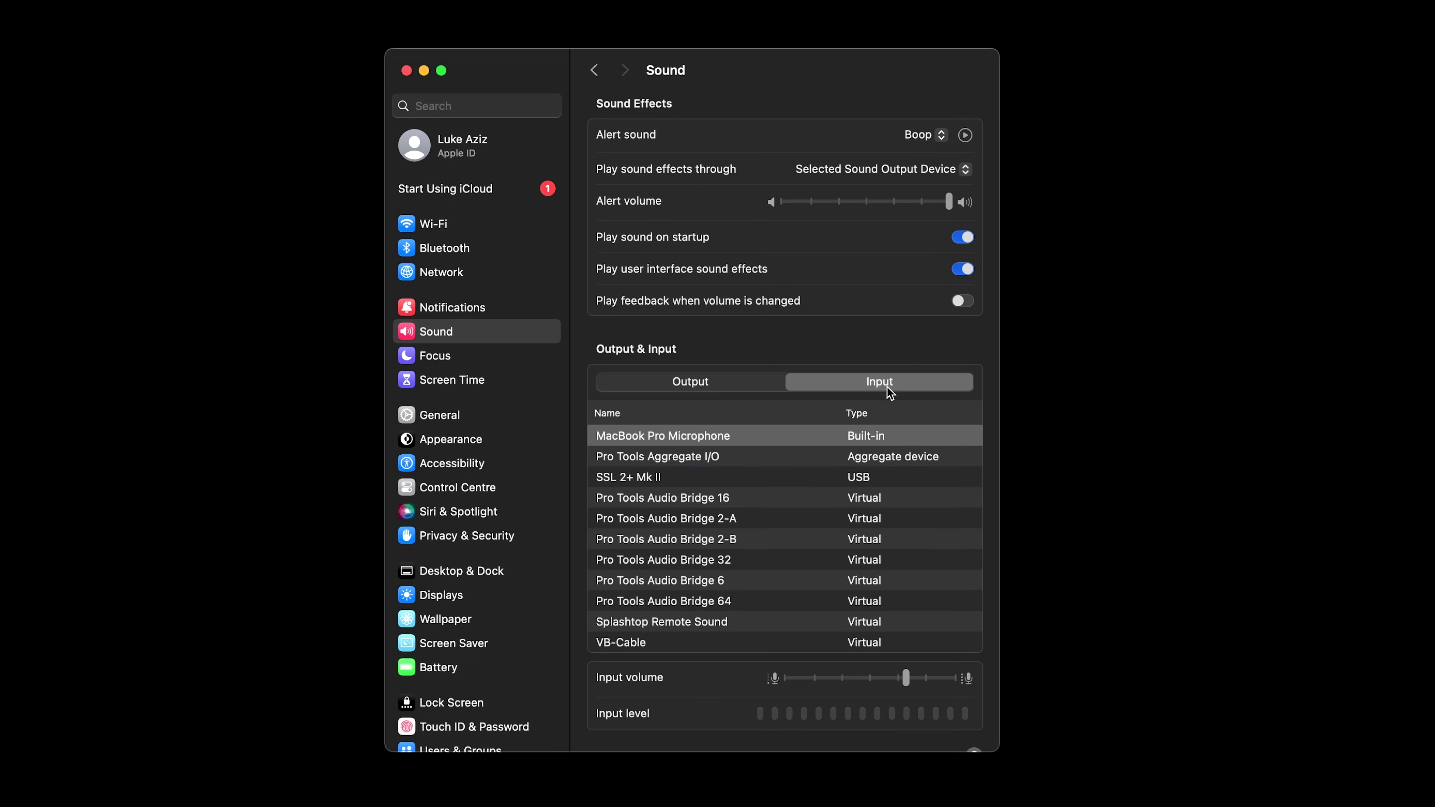
{"action": "left_click", "coordinate": [677, 480]}
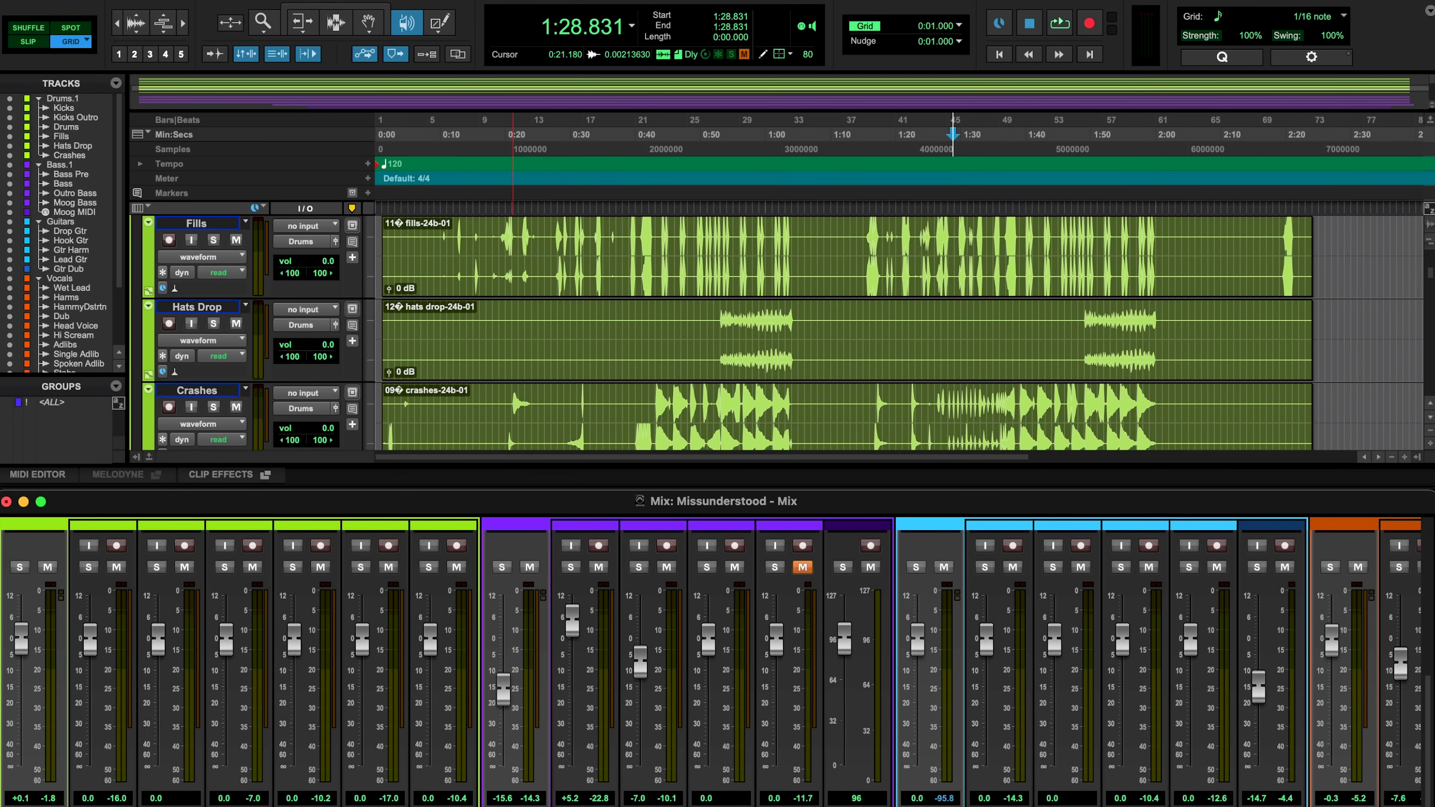
Step: Reselect SSL 2+ Mk II as the Pro Tools playback engine device and confirm
{"action": "left_click", "coordinate": [500, 2]}
{"action": "left_click", "coordinate": [536, 28]}
{"action": "left_click", "coordinate": [672, 168]}
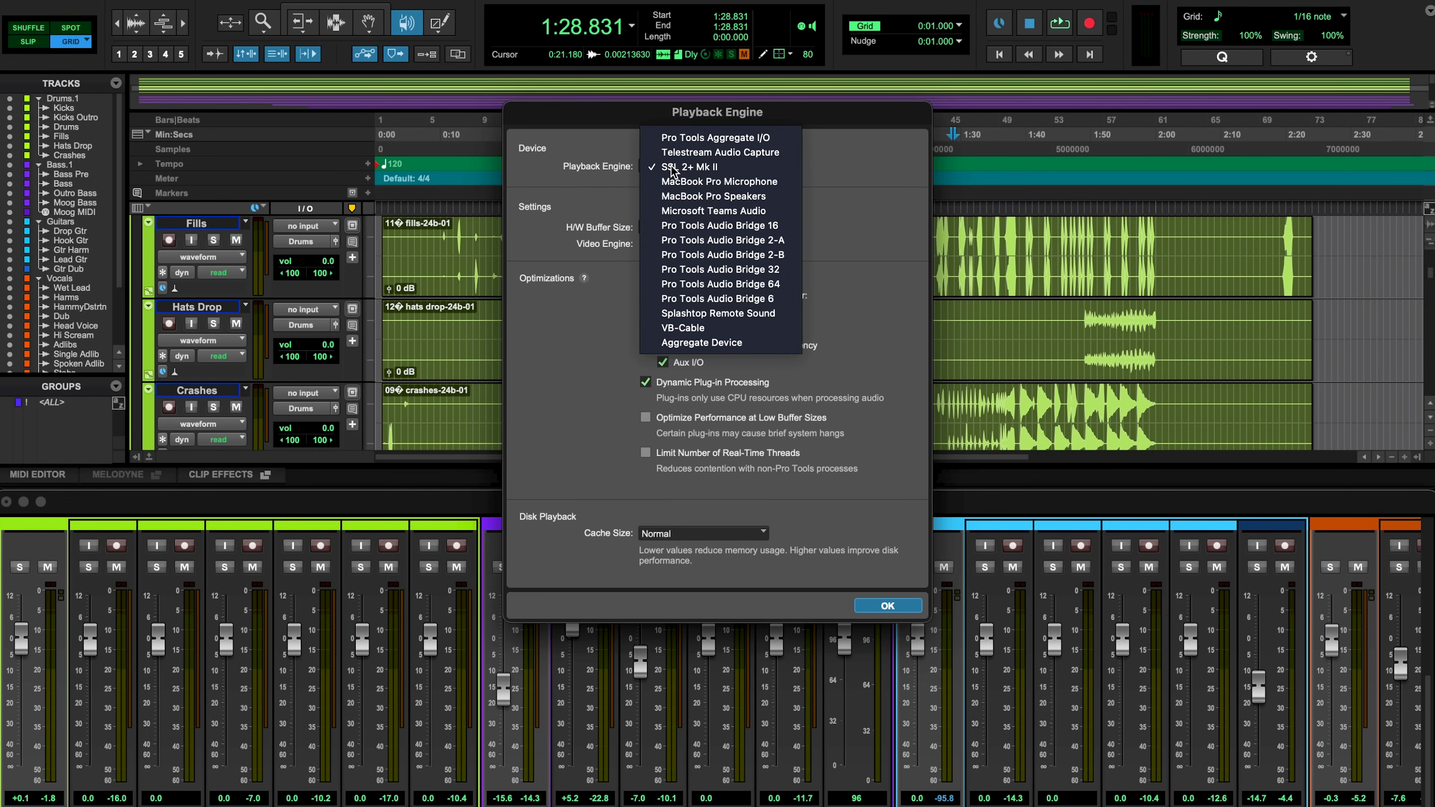
{"action": "left_click", "coordinate": [737, 169]}
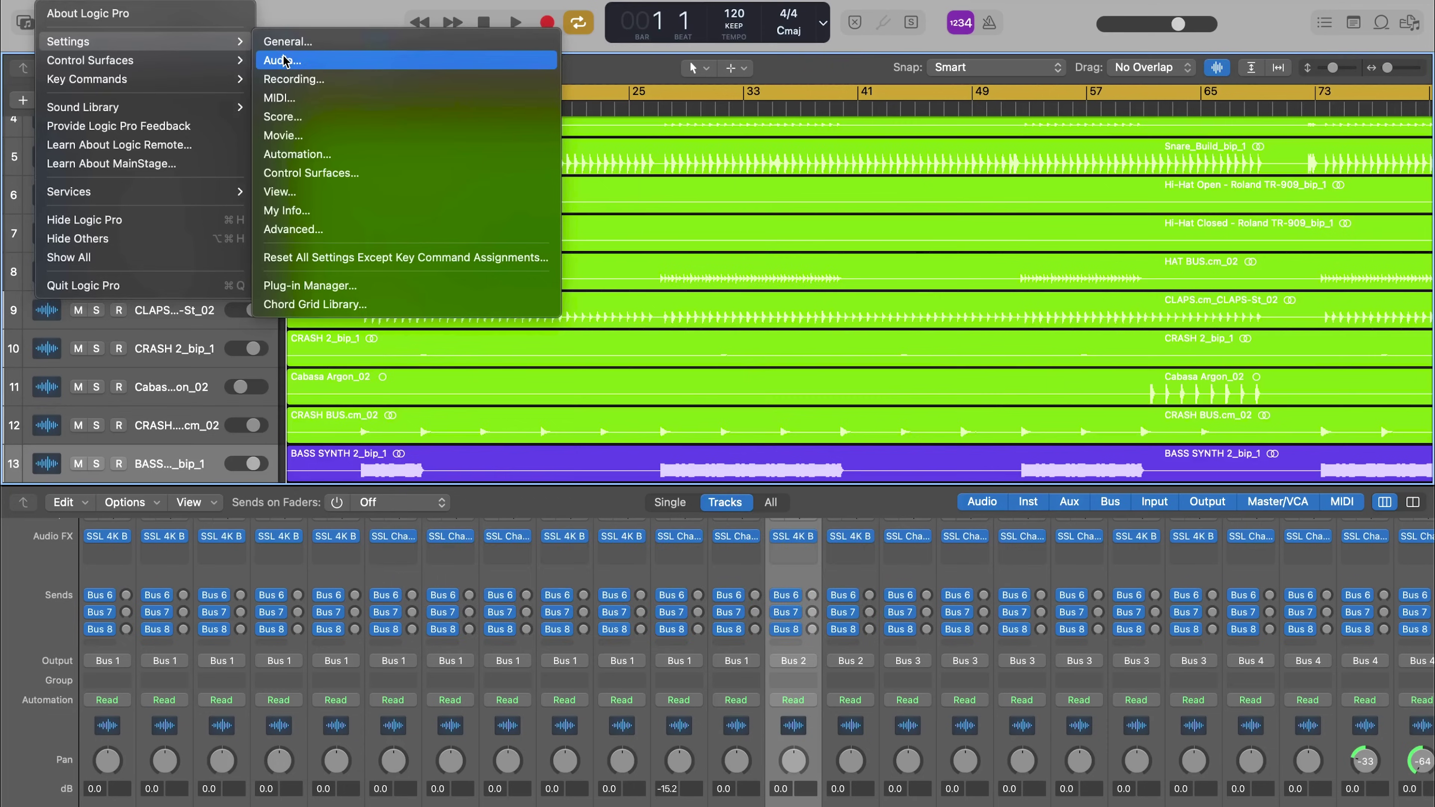
{"action": "left_click", "coordinate": [284, 59]}
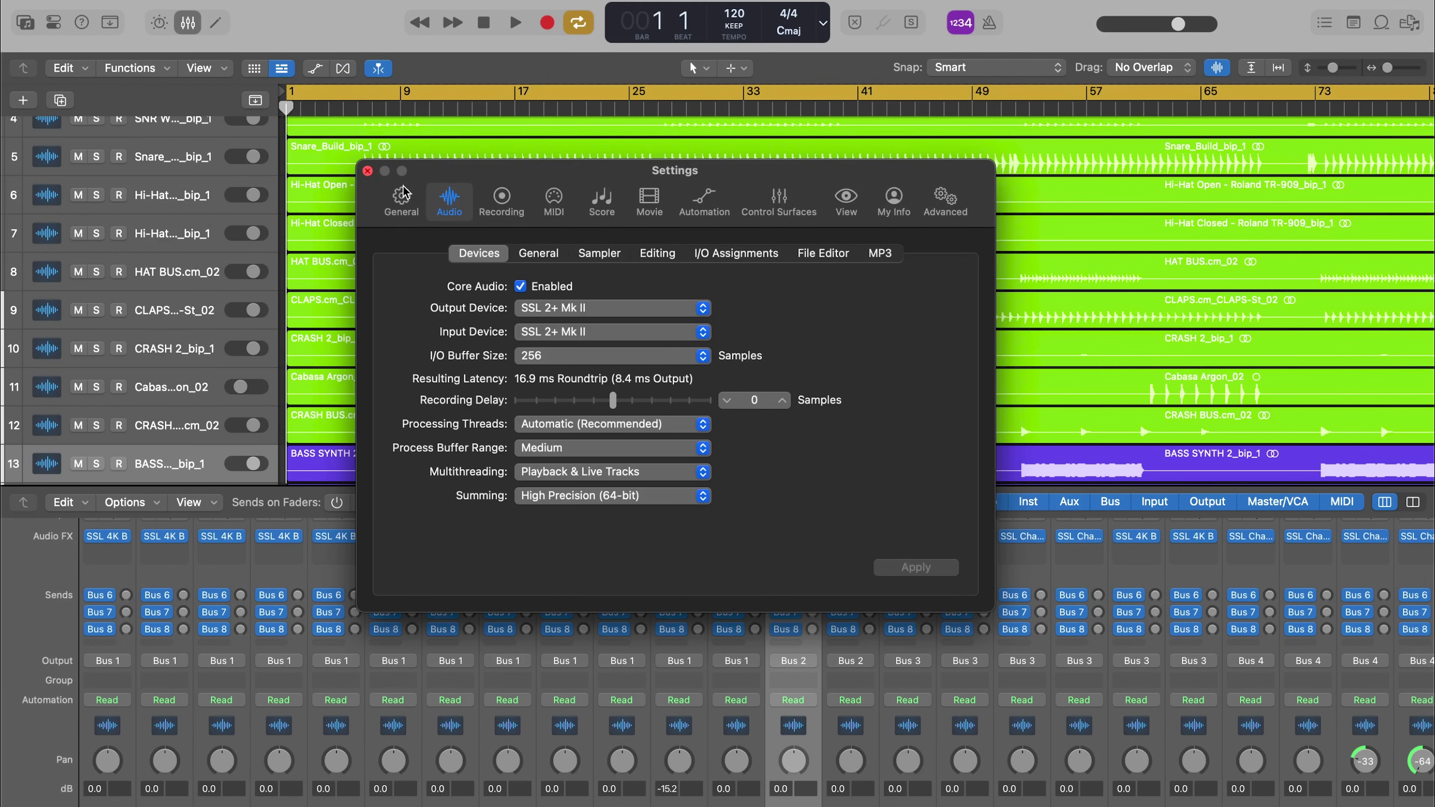
Step: Set Logic Pro's Output Device to SSL 2+ Mk II and open the Input Device list
{"action": "left_click", "coordinate": [543, 307]}
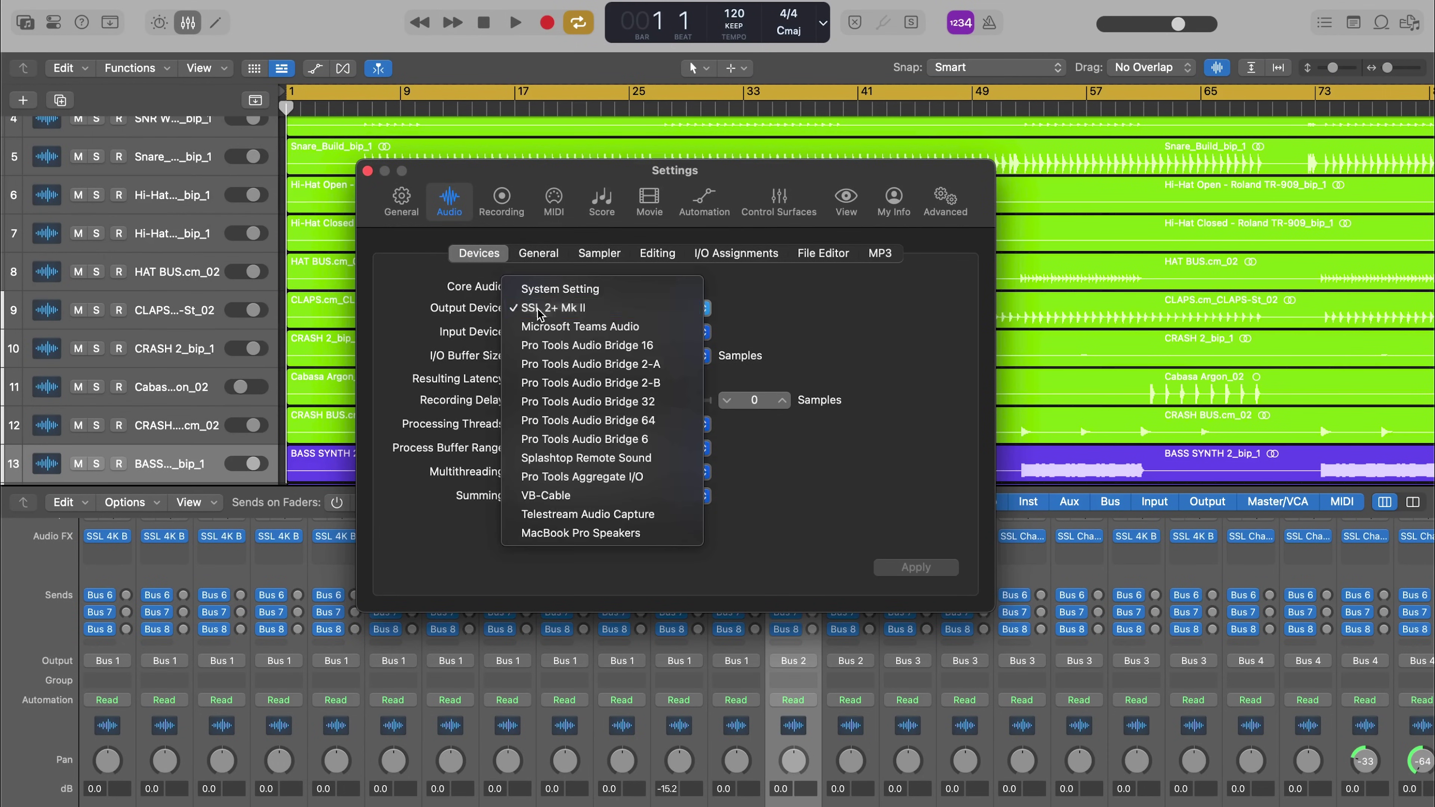
{"action": "left_click", "coordinate": [568, 310]}
{"action": "left_click", "coordinate": [572, 333]}
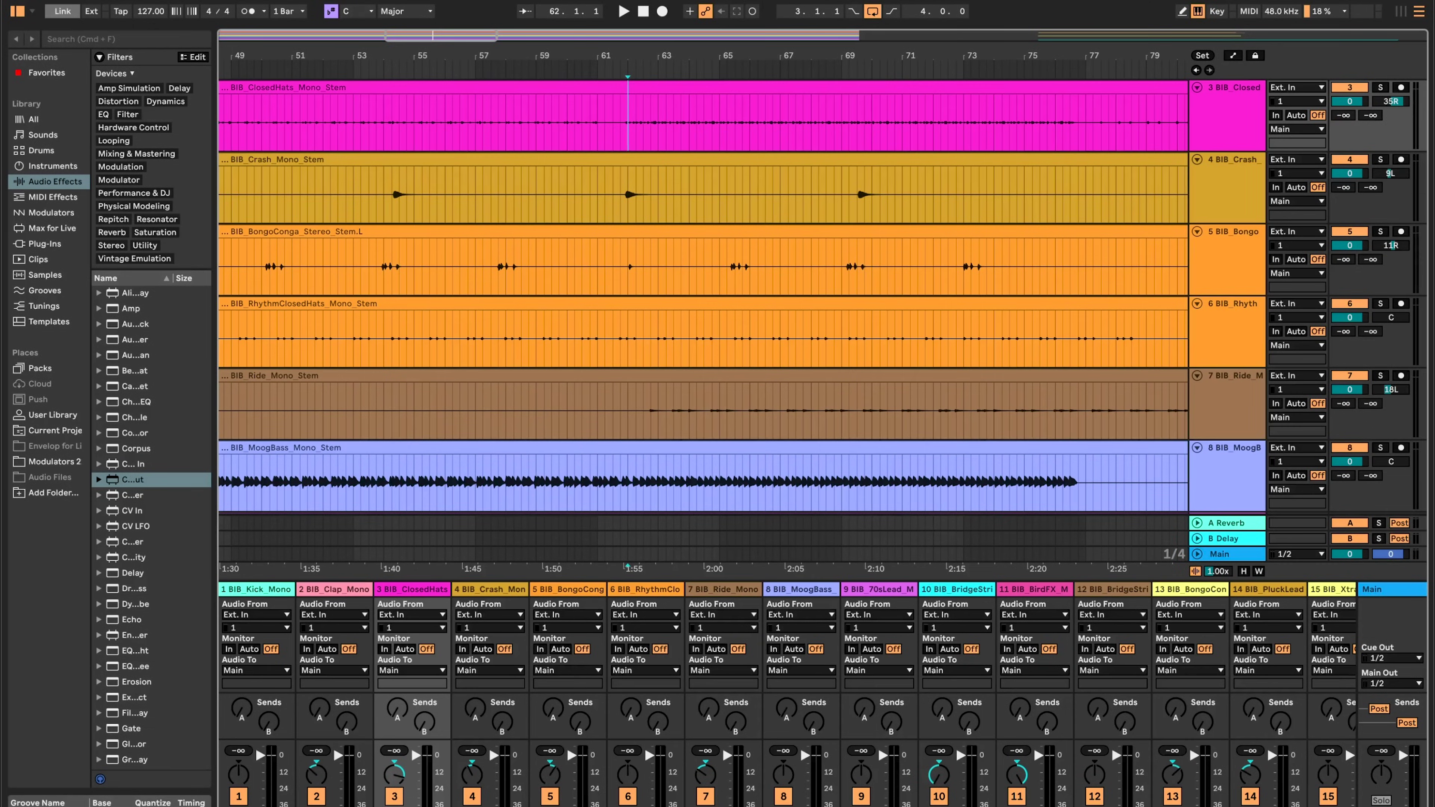
Step: In Live's Audio settings, choose SSL 2+ Mk II for input and output, then view Input Config
{"action": "left_click", "coordinate": [73, 12]}
{"action": "left_click", "coordinate": [91, 46]}
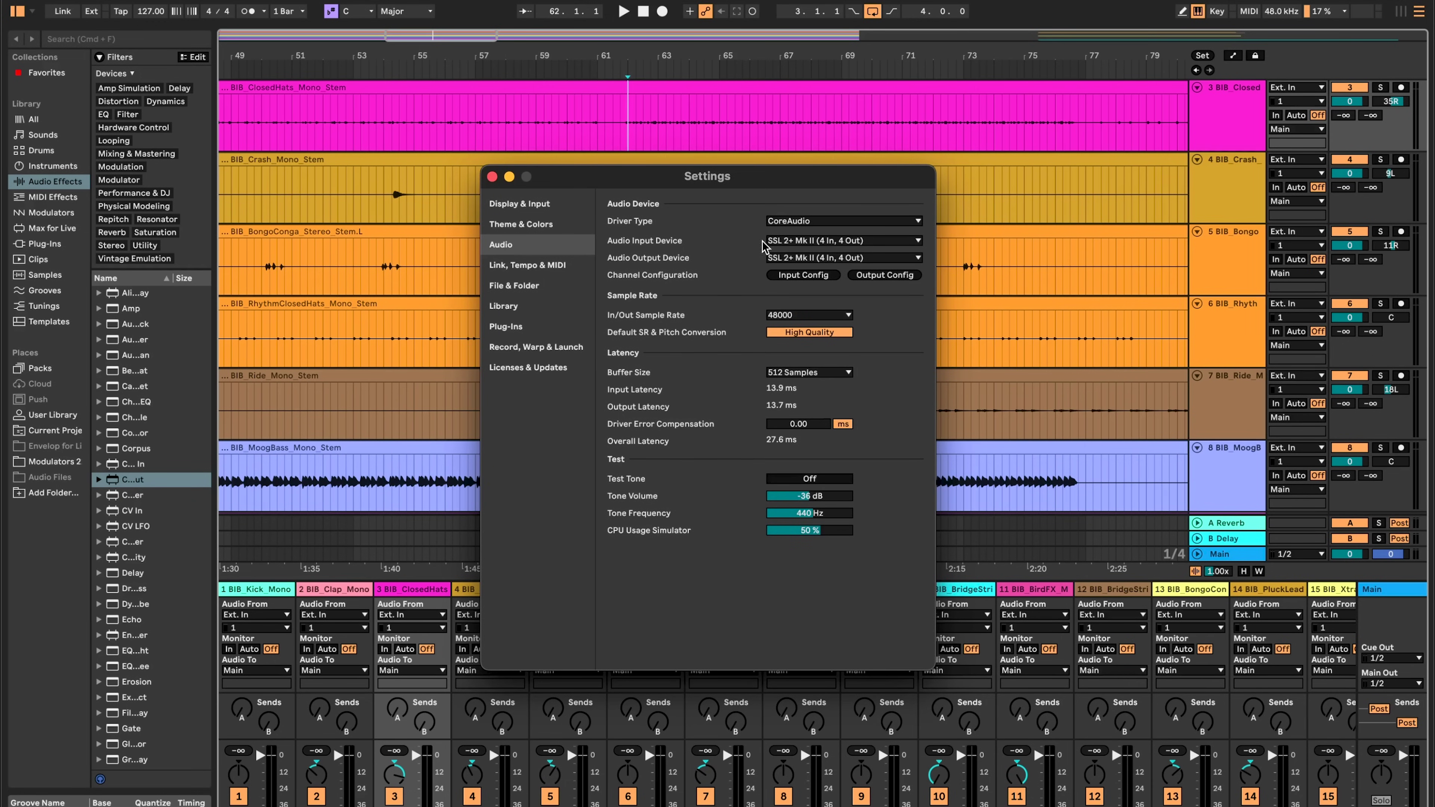
{"action": "left_click", "coordinate": [794, 243]}
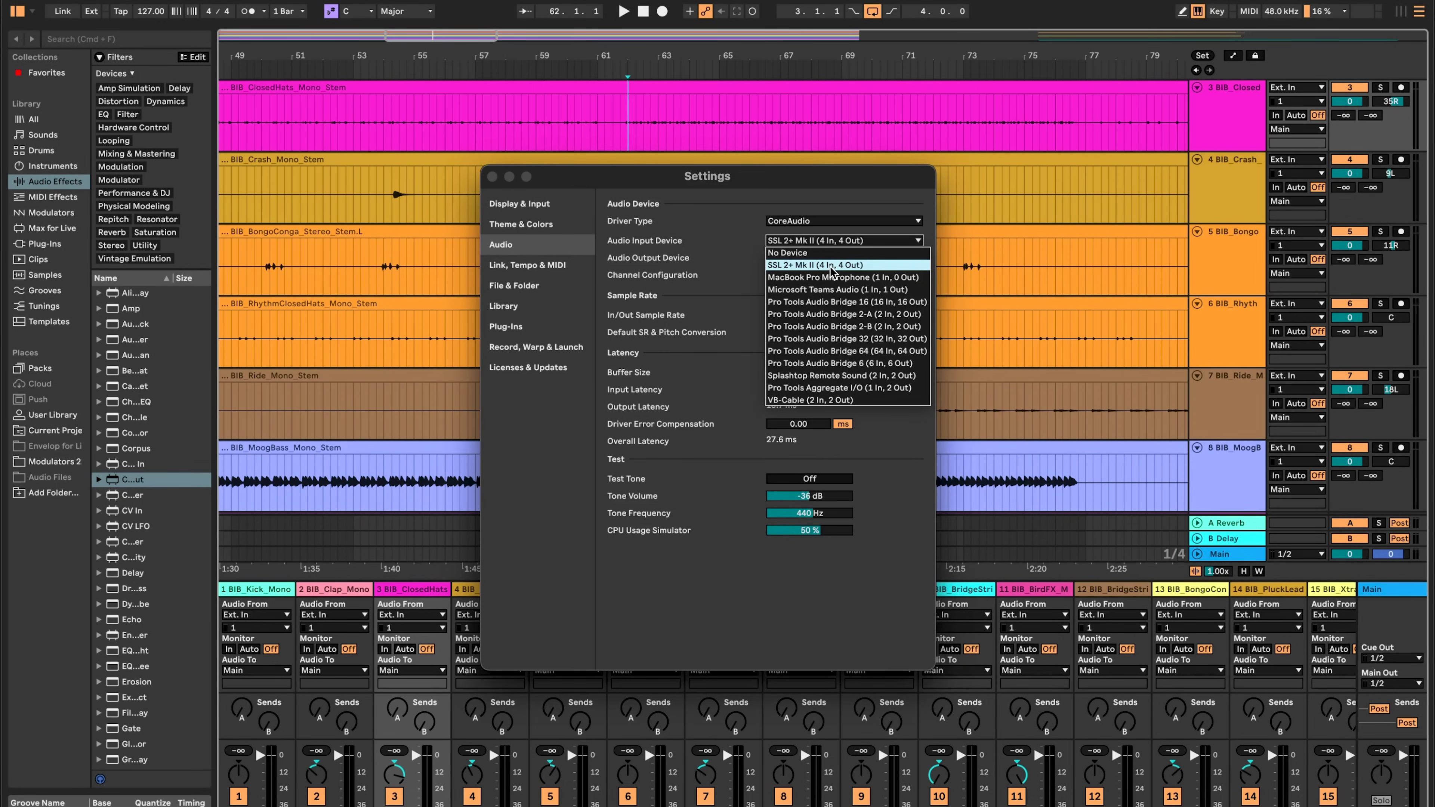
{"action": "left_click", "coordinate": [832, 271]}
{"action": "left_click", "coordinate": [827, 258]}
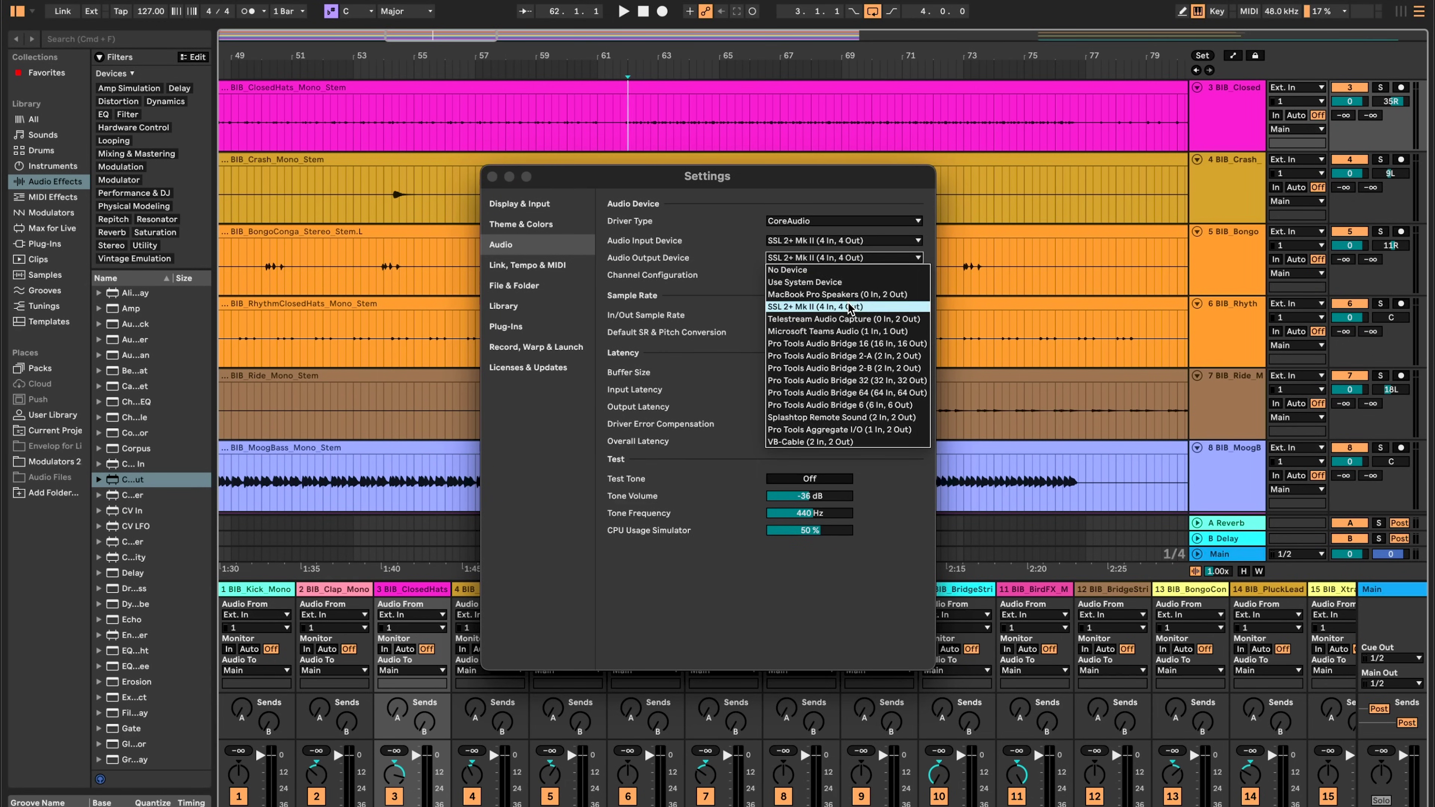
{"action": "left_click", "coordinate": [849, 308]}
{"action": "left_click", "coordinate": [821, 277]}
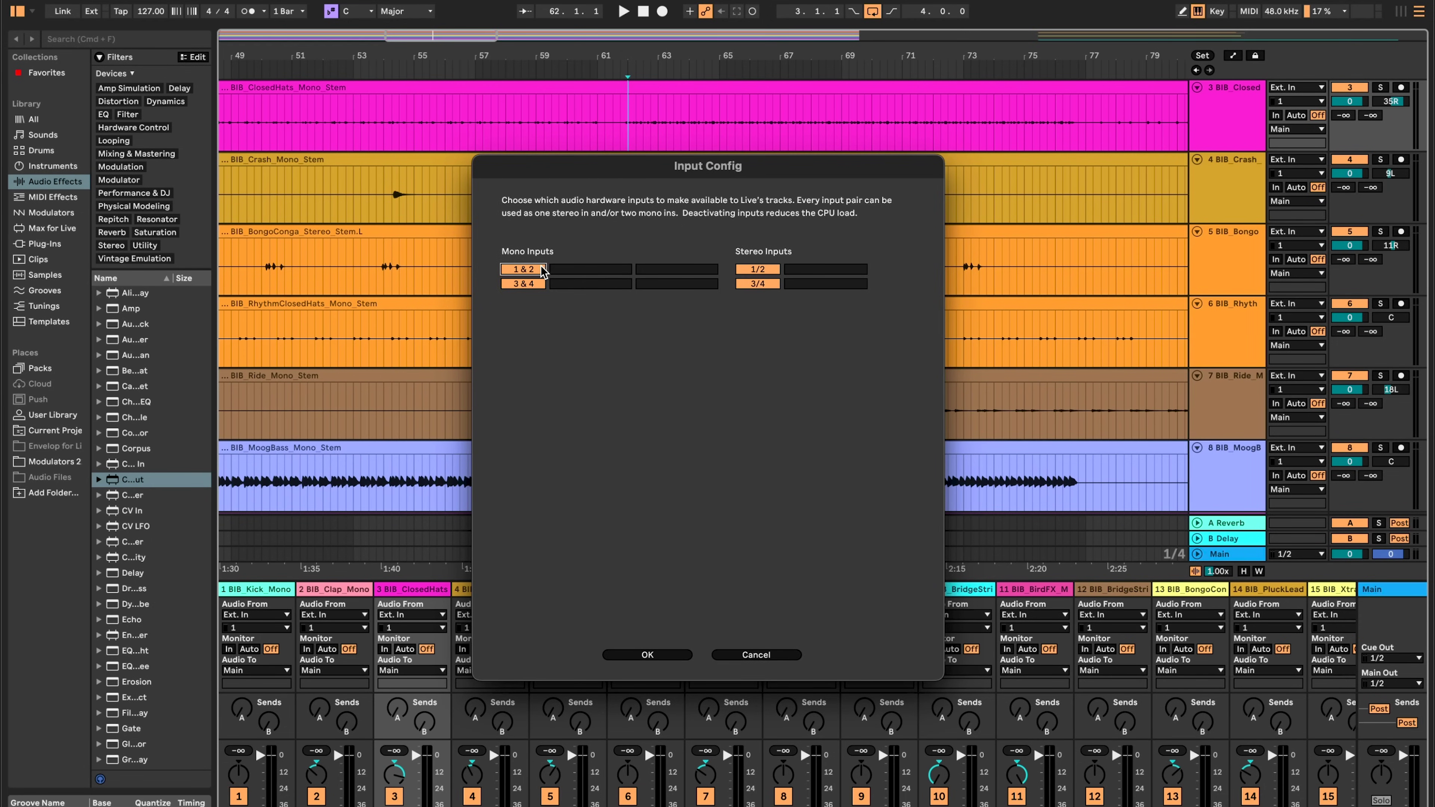
Step: Confirm Ableton's Input Config, then the Output Config with outputs 1/2 and 3/4
{"action": "left_click", "coordinate": [674, 656]}
{"action": "left_click", "coordinate": [869, 276]}
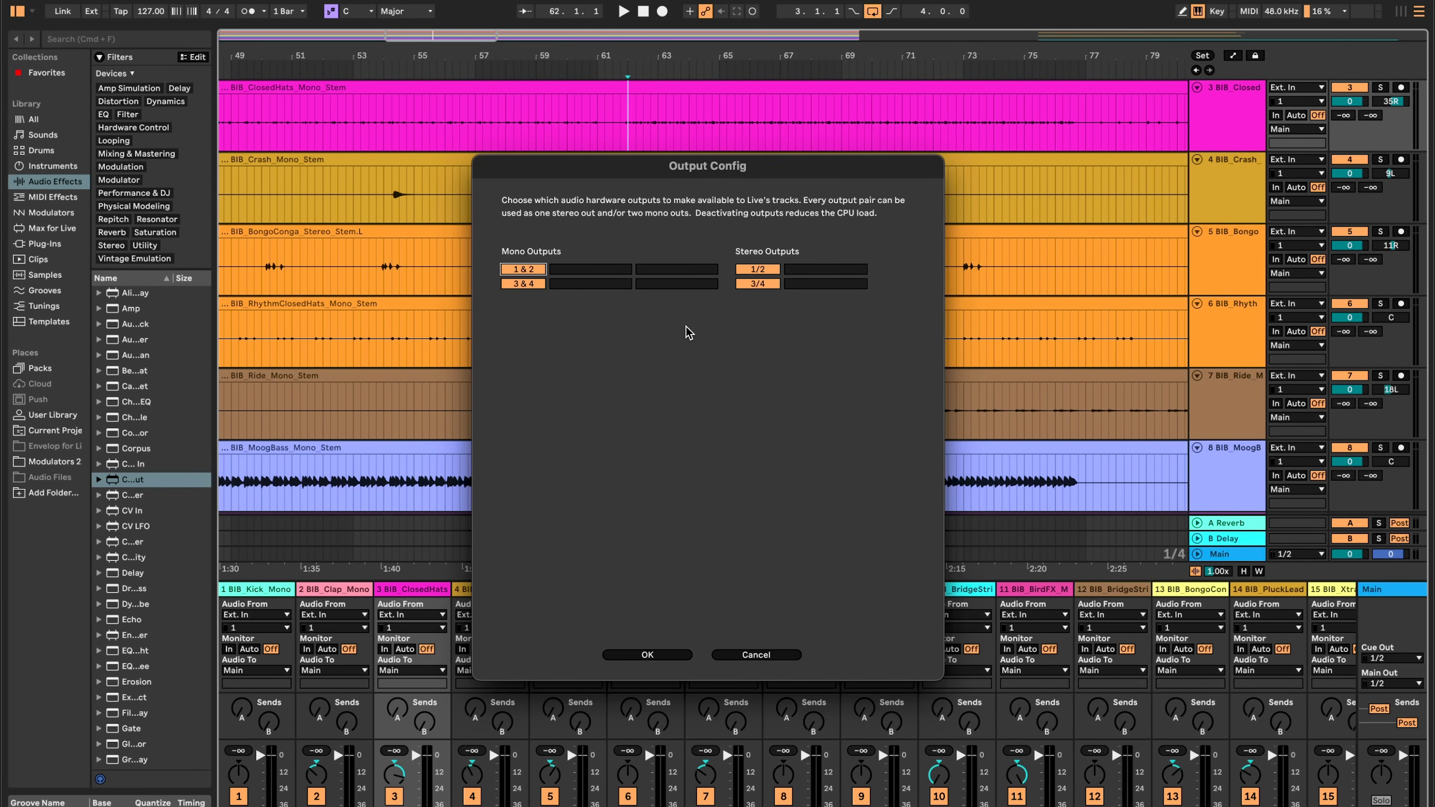
{"action": "left_click", "coordinate": [642, 654]}
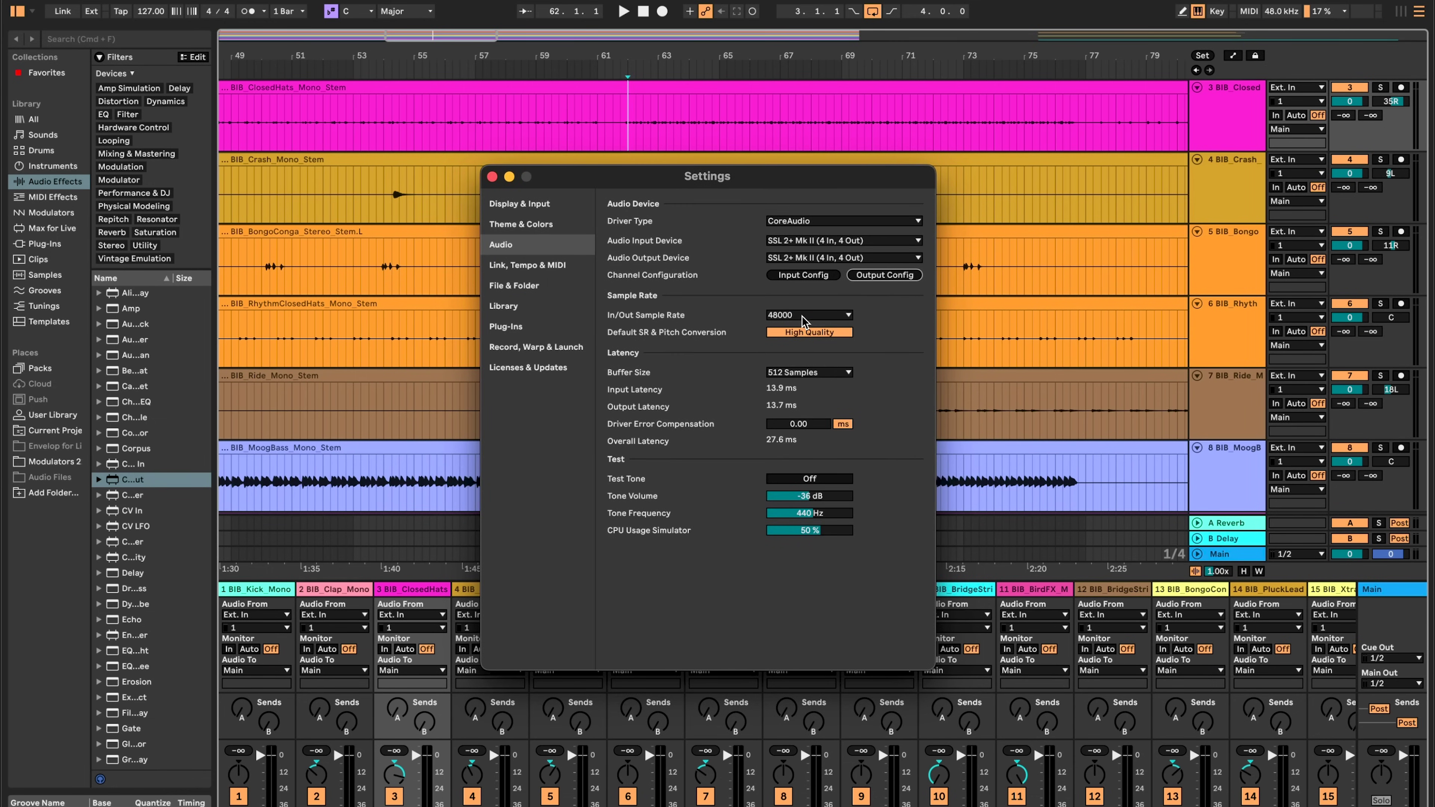
Step: Leave Ableton's In/Out Sample Rate at 48000 and set Buffer Size to 256 Samples
{"action": "left_click", "coordinate": [827, 315]}
{"action": "left_click", "coordinate": [850, 312]}
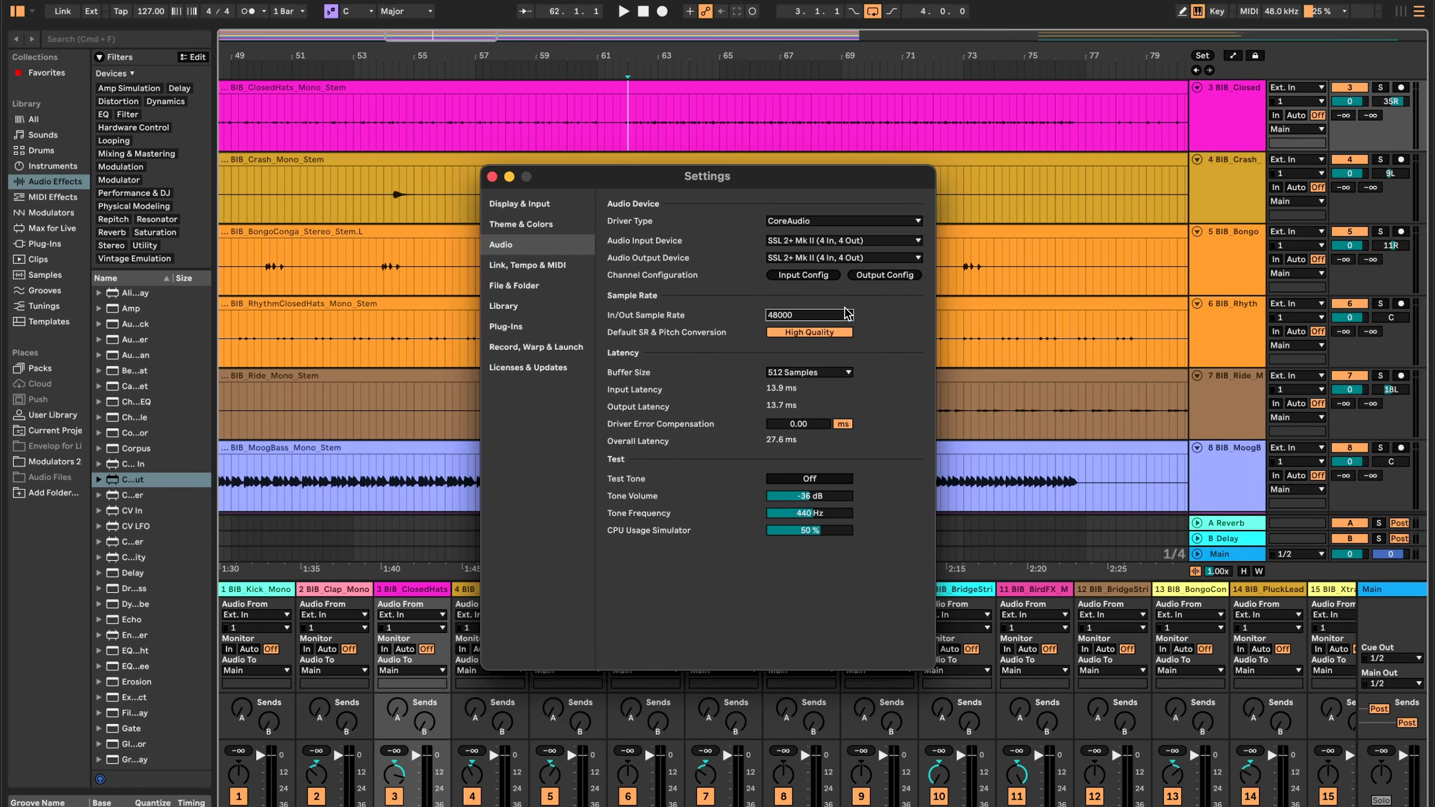
{"action": "left_click", "coordinate": [817, 373]}
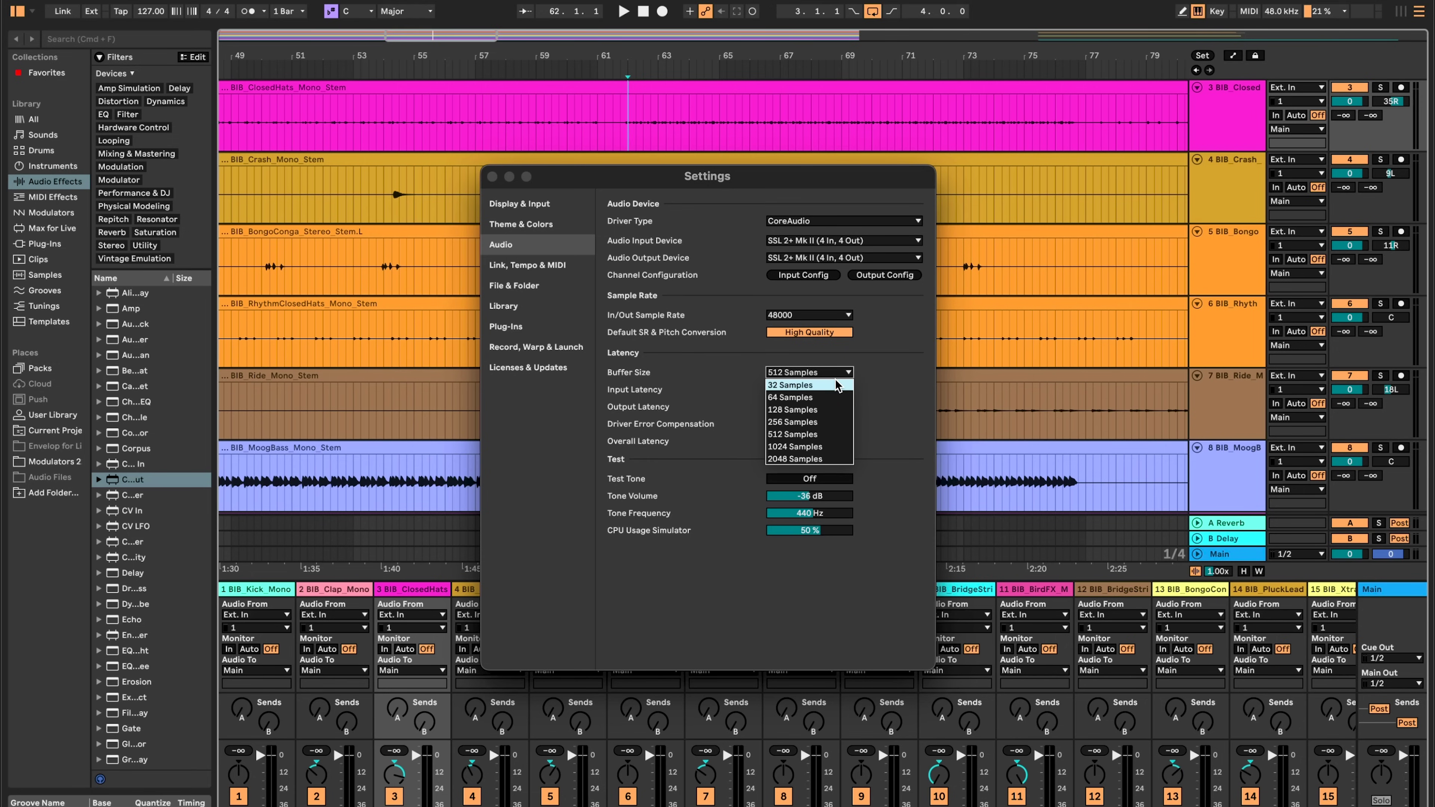
{"action": "left_click", "coordinate": [835, 422]}
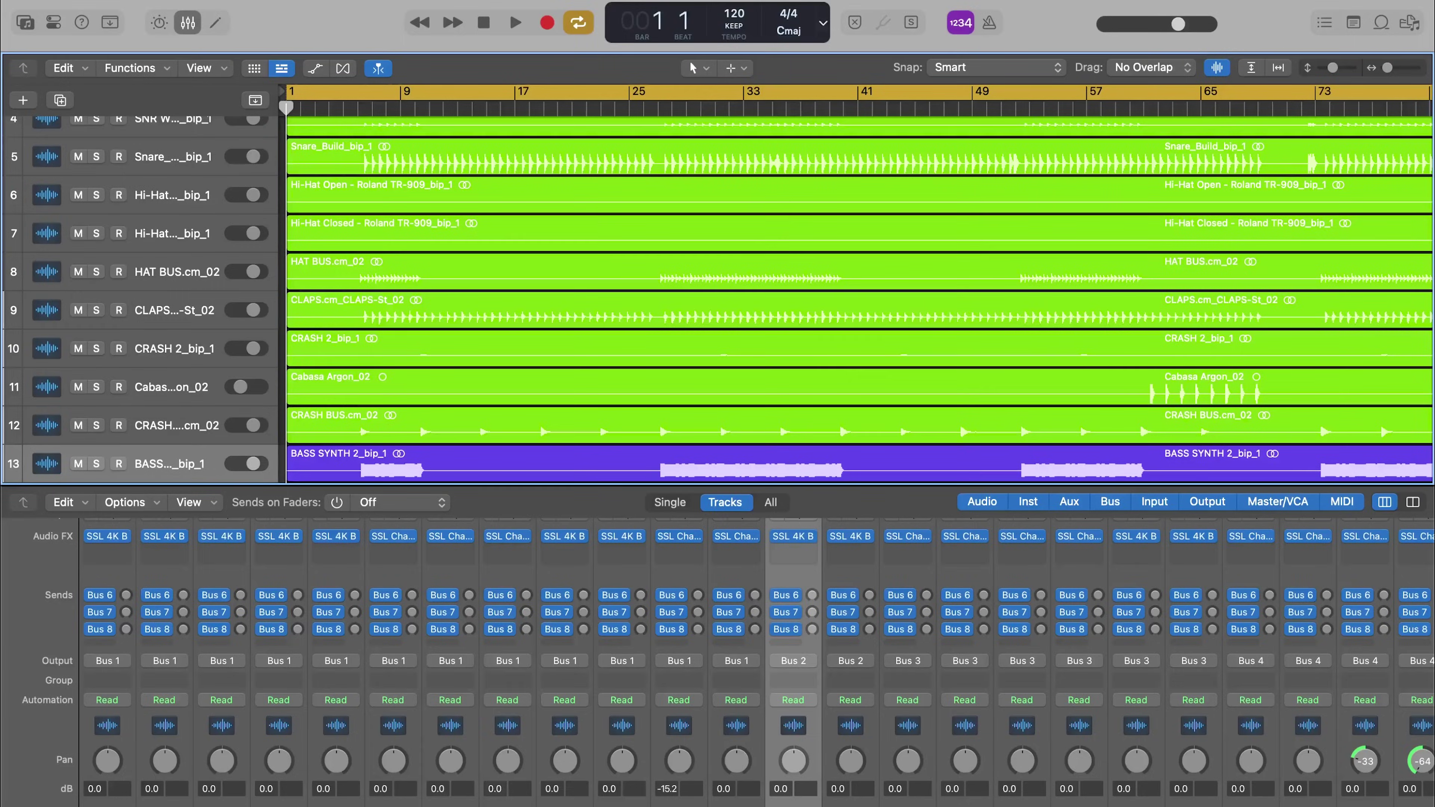
Step: In Logic Pro's Audio settings, keep SSL 2+ Mk II for output and input and set I/O Buffer Size to 1024
{"action": "left_click", "coordinate": [68, 0]}
{"action": "mouse_move", "coordinate": [170, 41]}
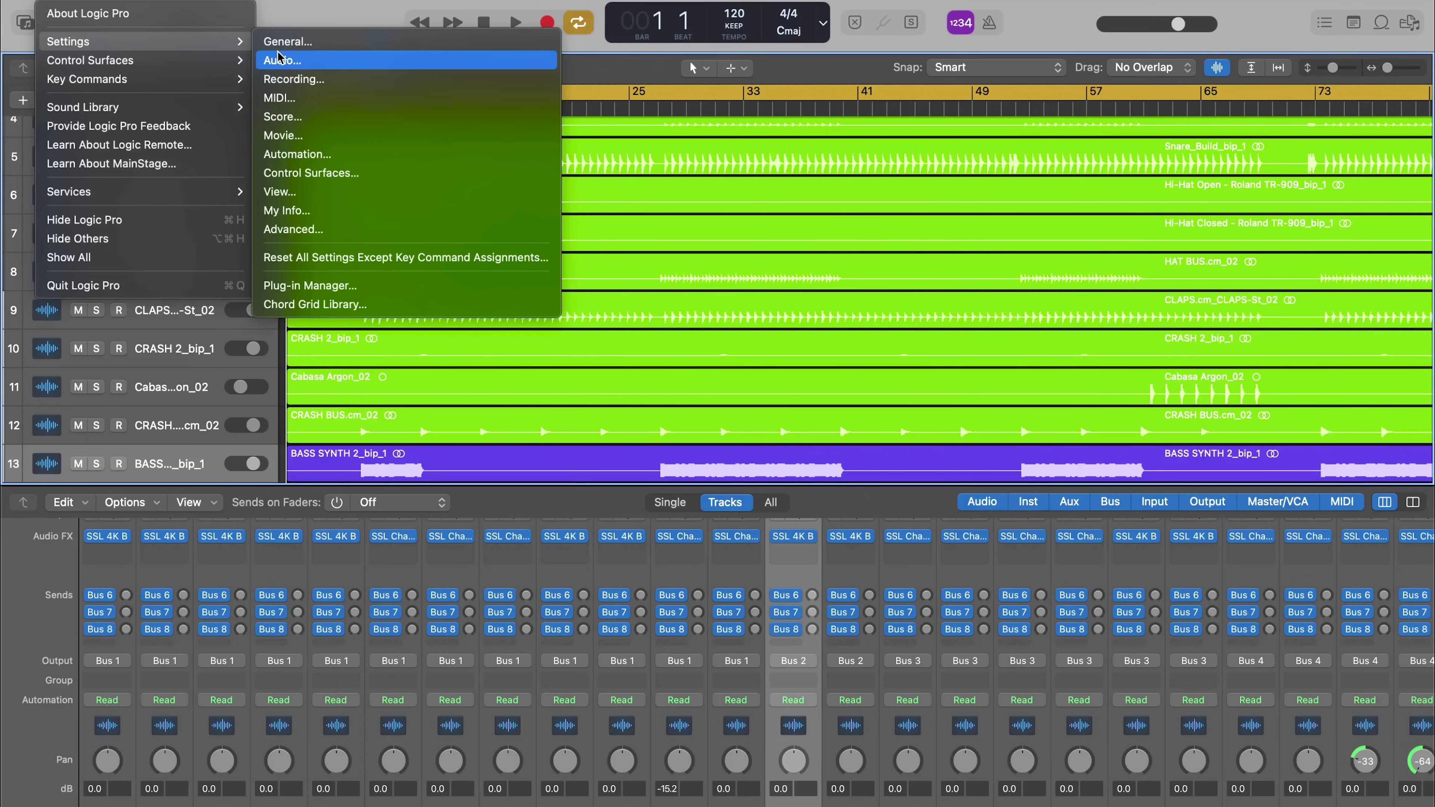
{"action": "left_click", "coordinate": [285, 62]}
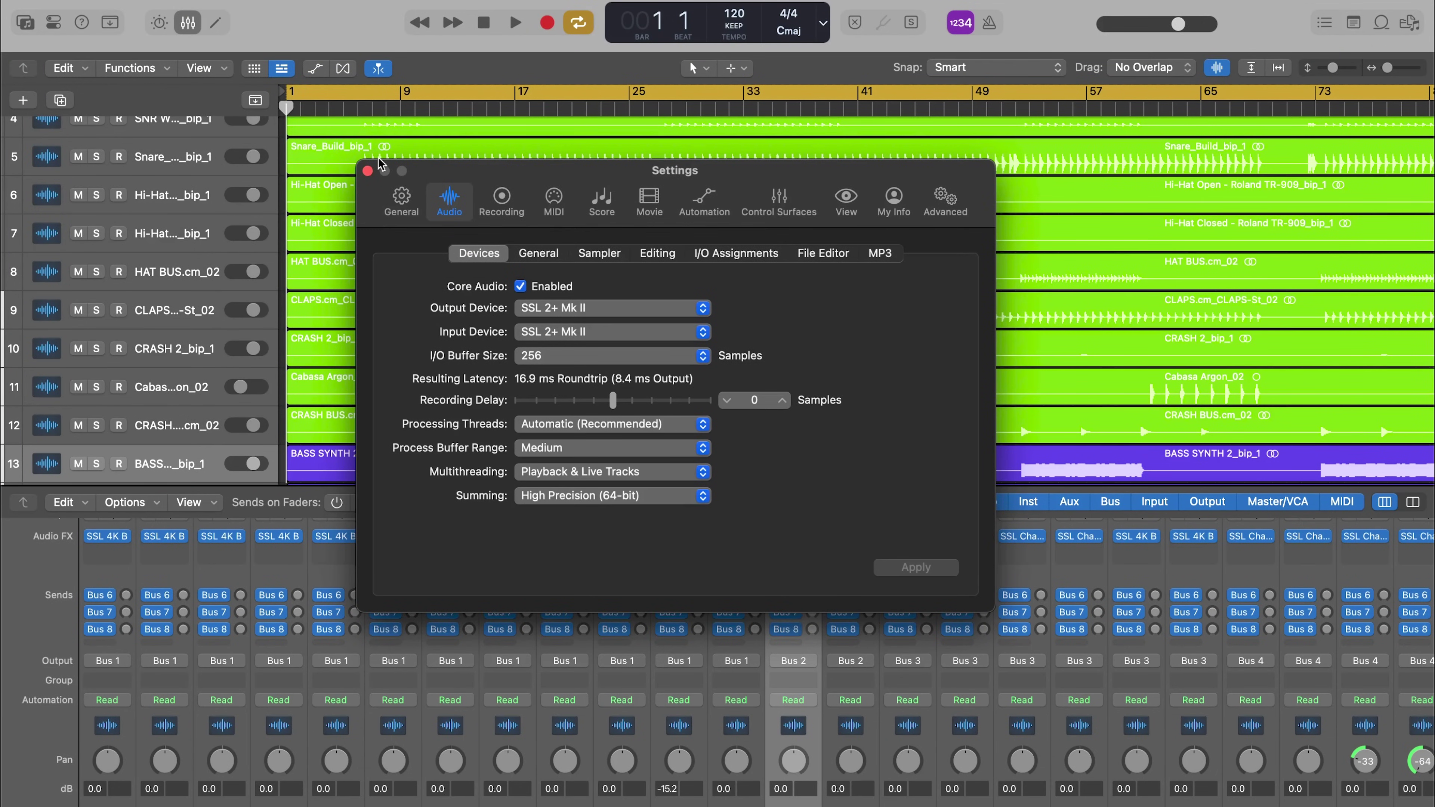
{"action": "left_click", "coordinate": [541, 308]}
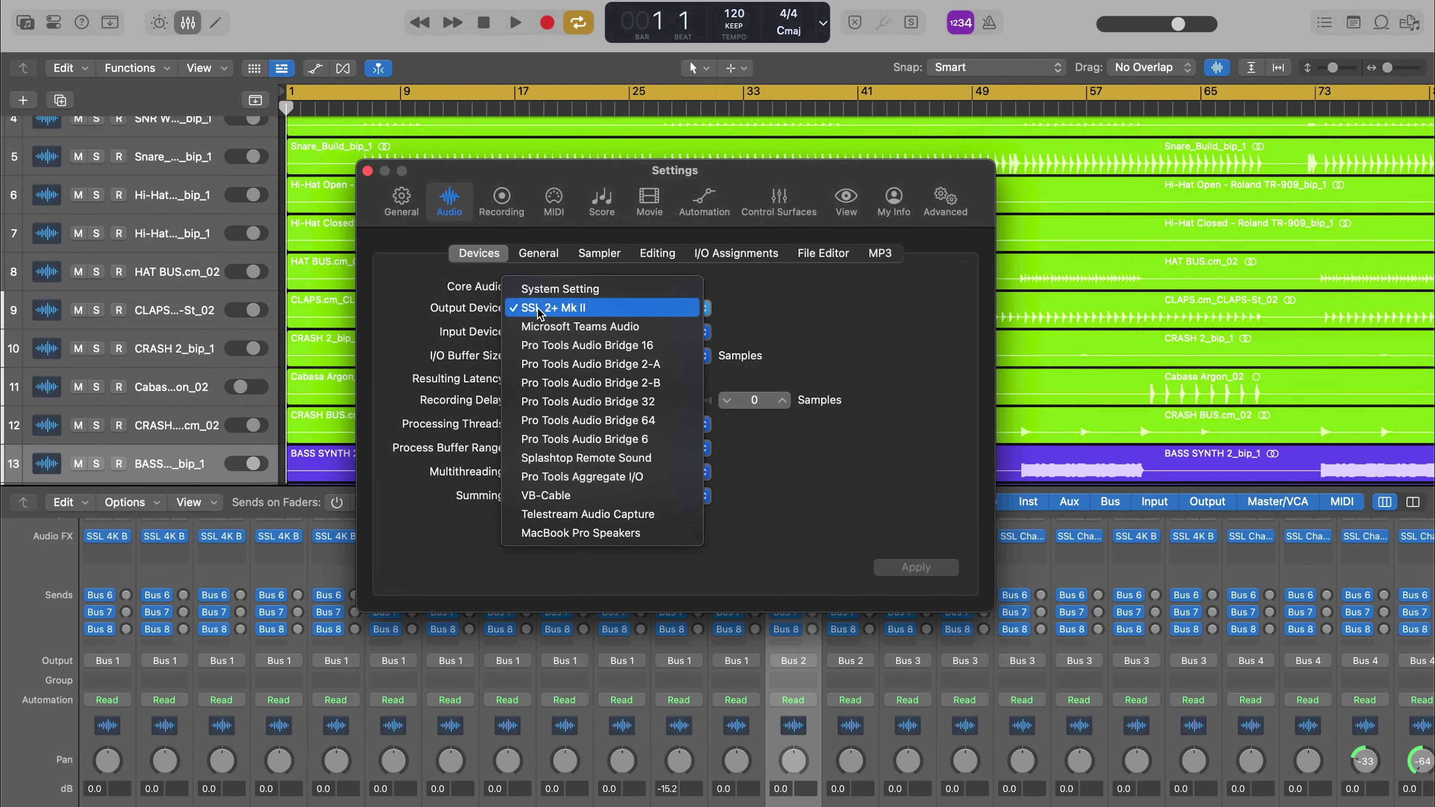
{"action": "left_click", "coordinate": [568, 310]}
{"action": "left_click", "coordinate": [571, 332]}
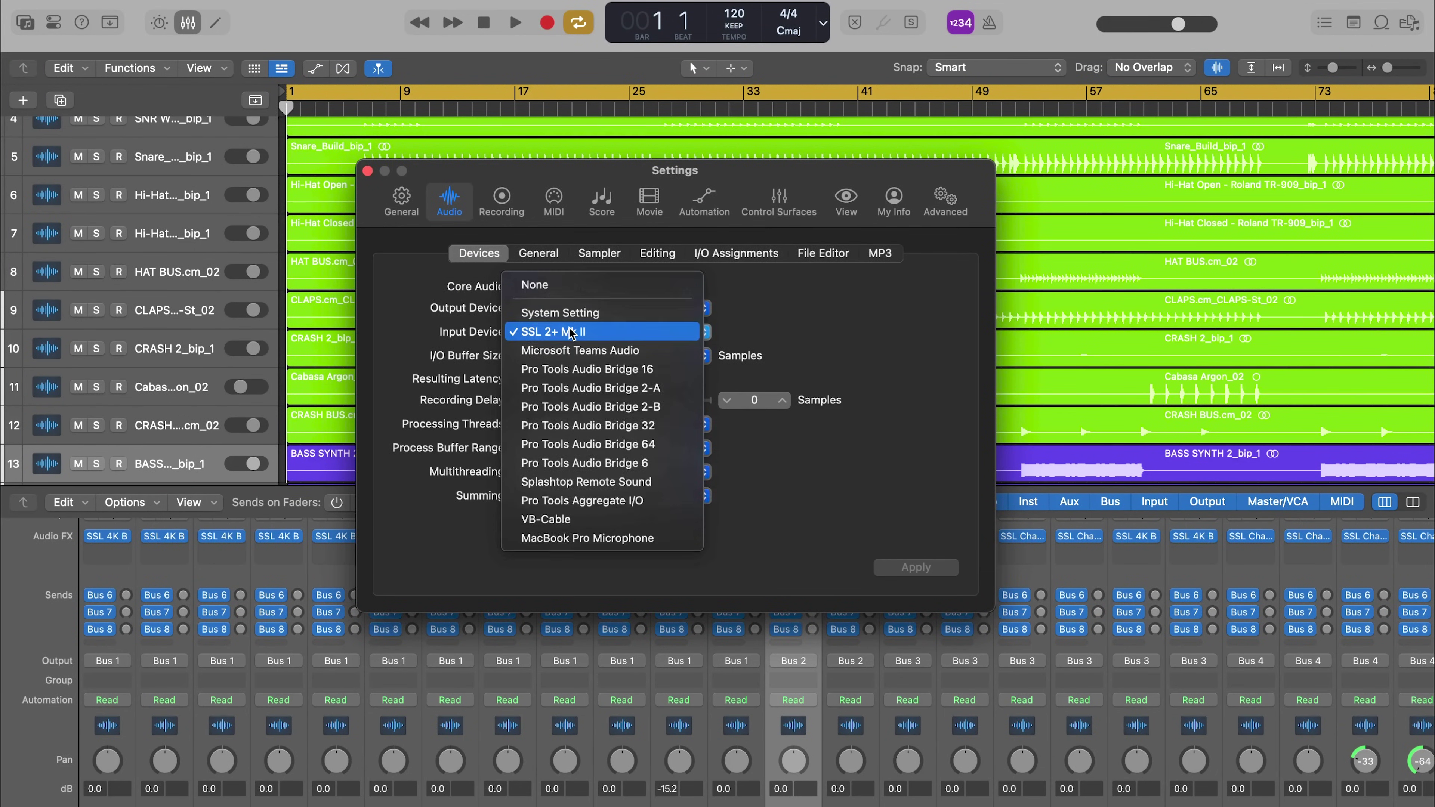
{"action": "left_click", "coordinate": [571, 332]}
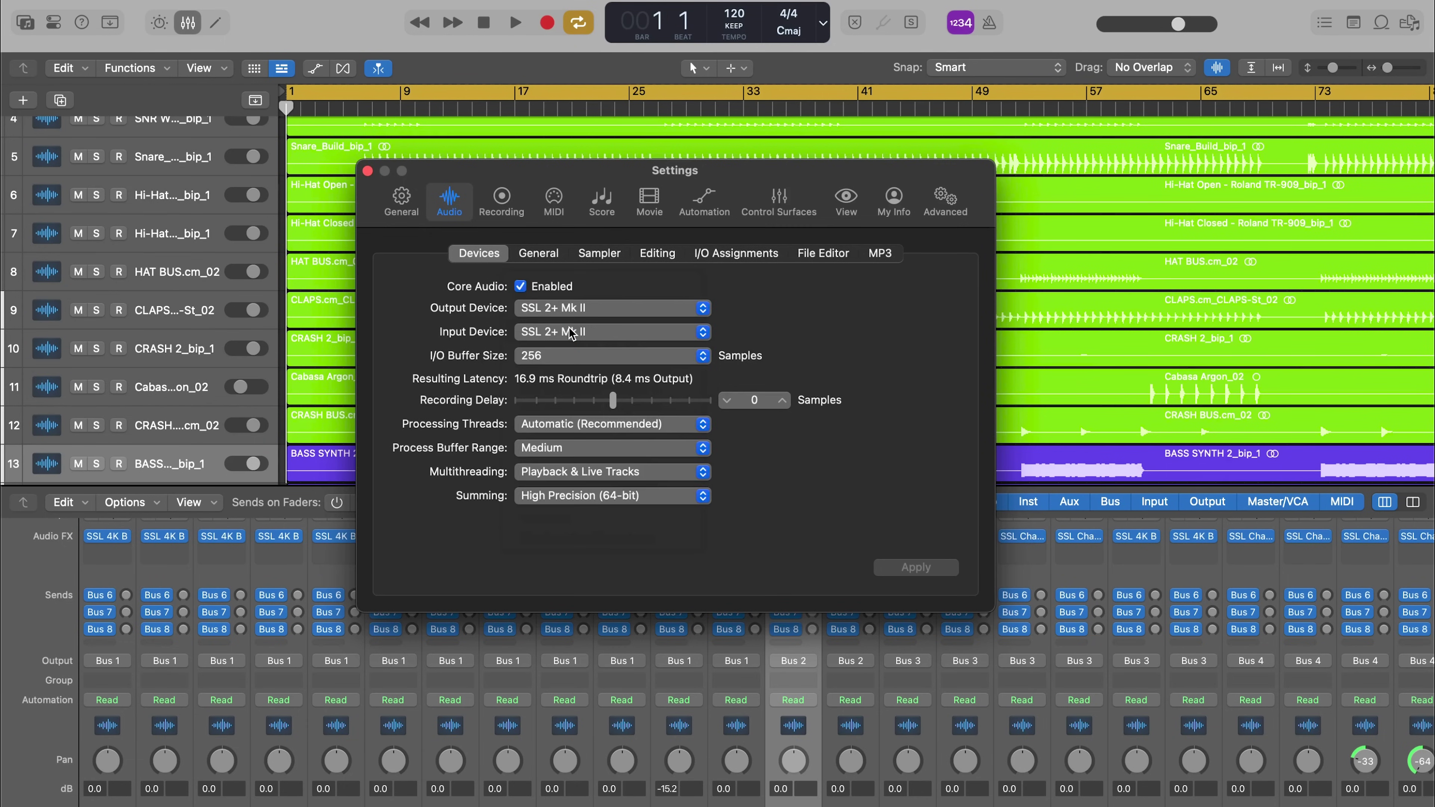
{"action": "left_click", "coordinate": [652, 357]}
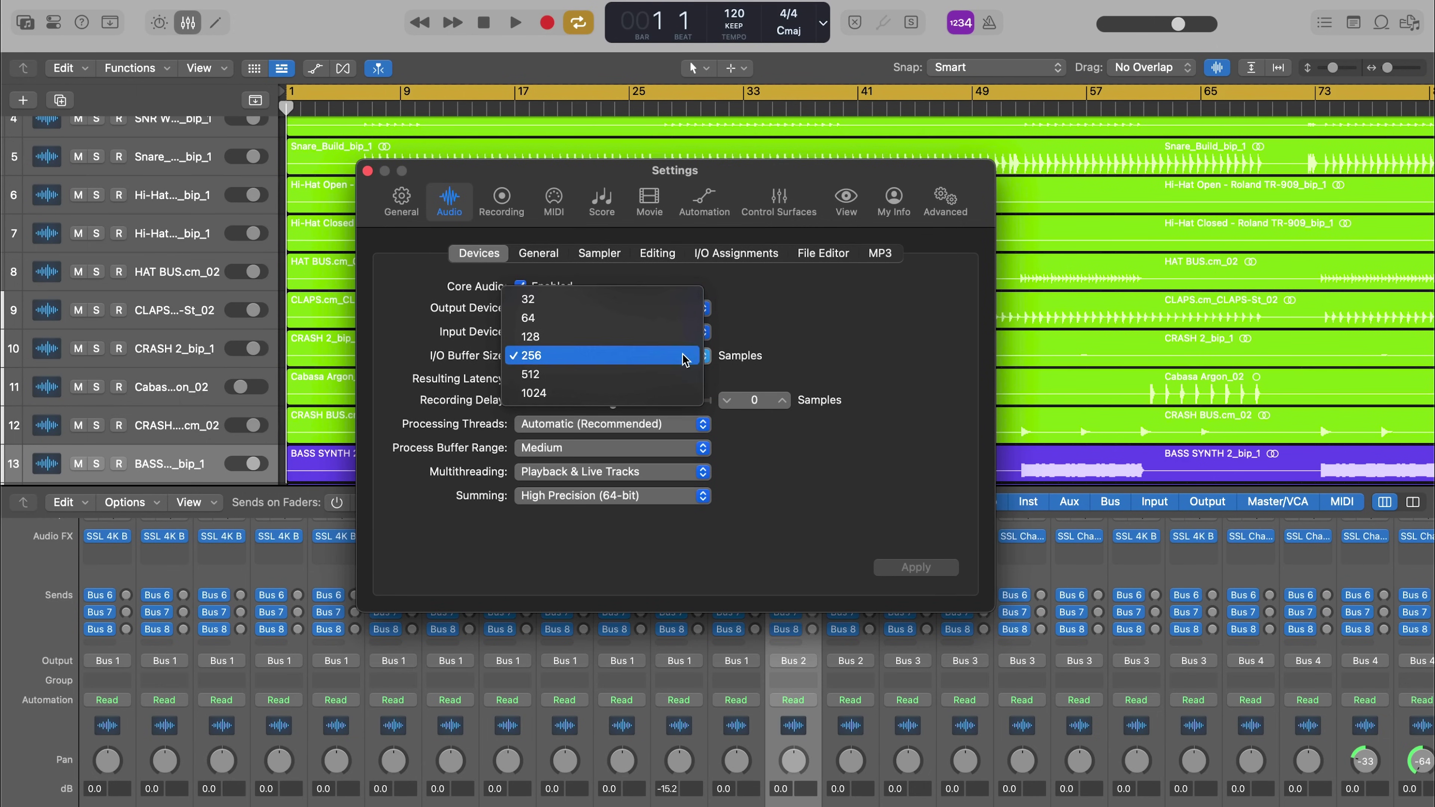
{"action": "left_click", "coordinate": [682, 392]}
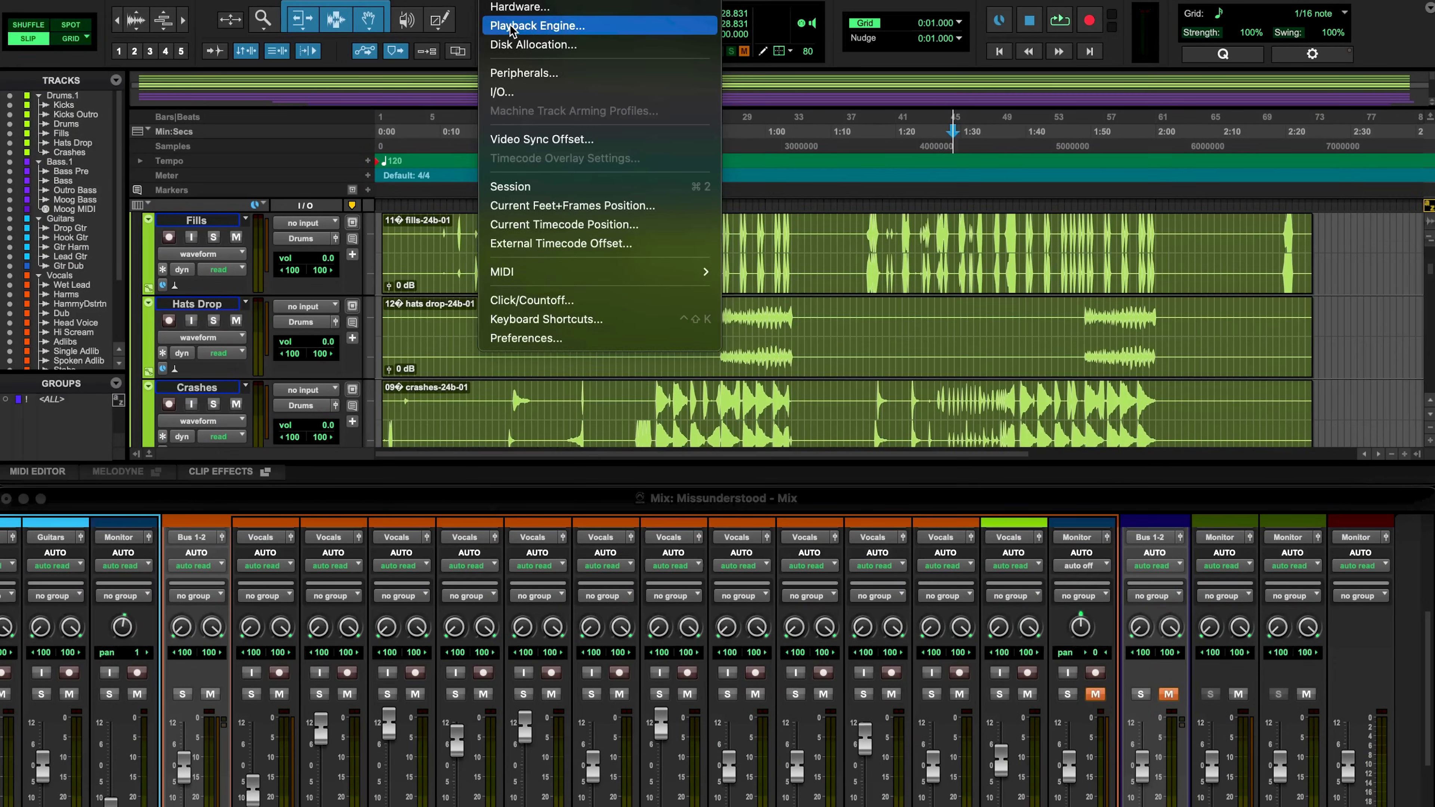
{"action": "left_click", "coordinate": [538, 25]}
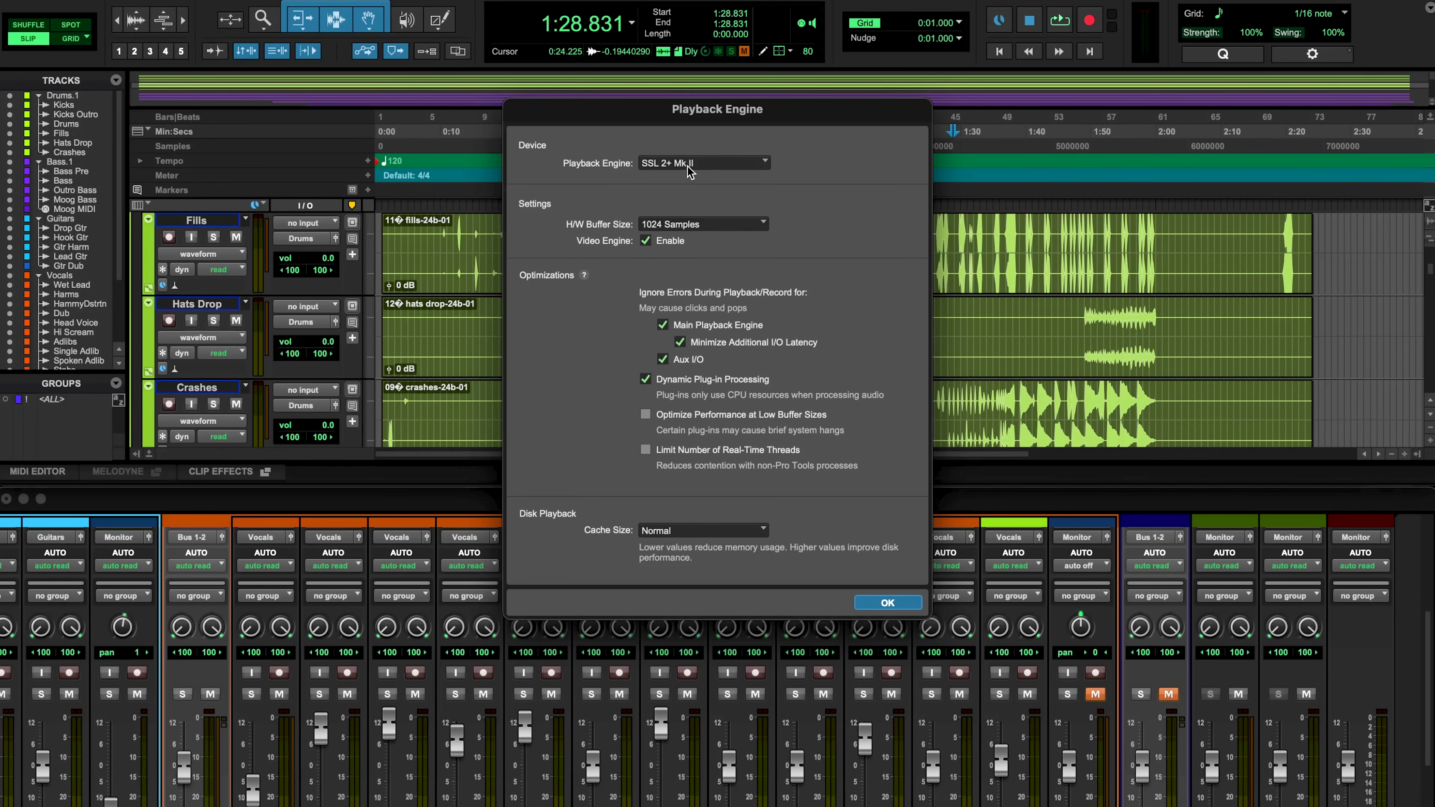
{"action": "left_click", "coordinate": [755, 163]}
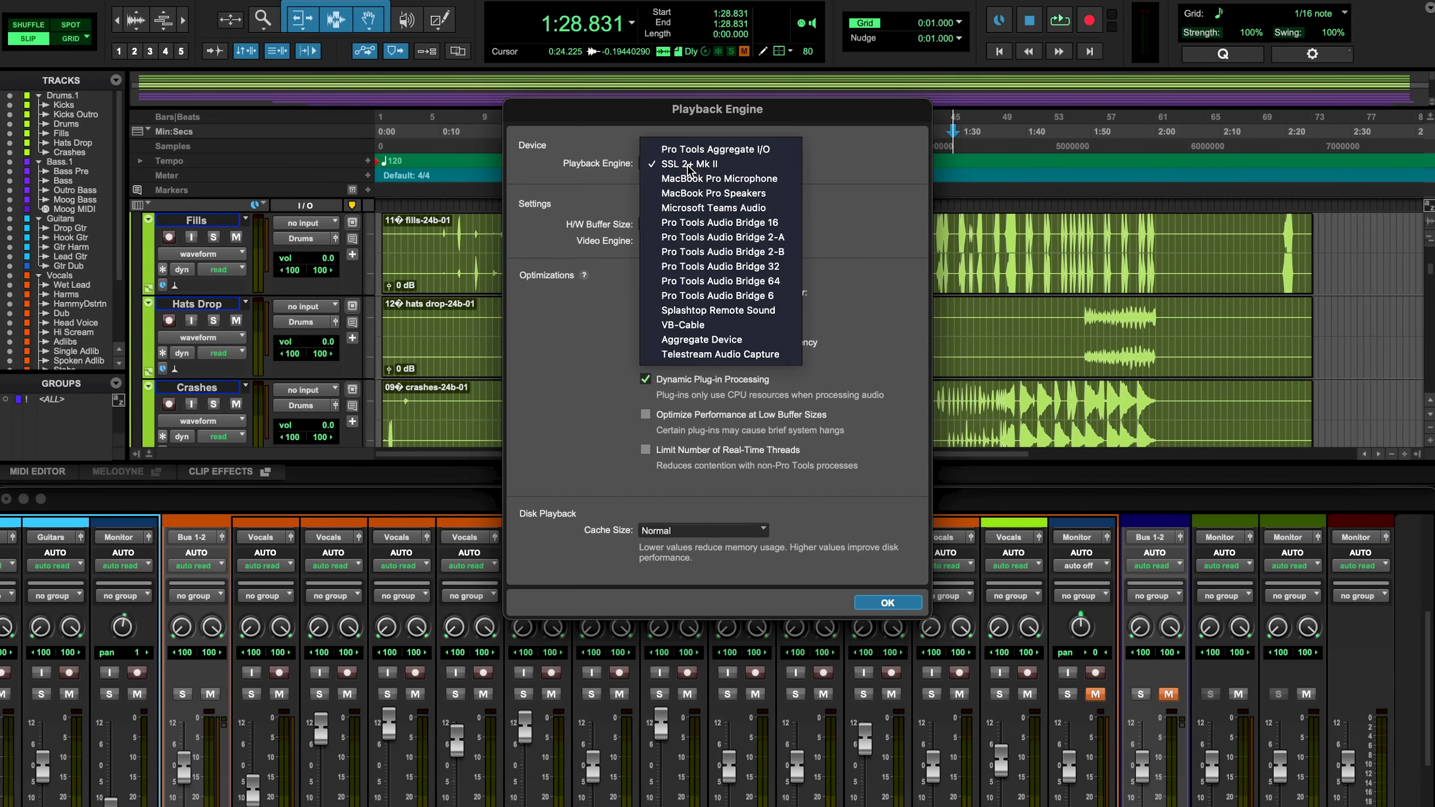
{"action": "left_click", "coordinate": [756, 163]}
{"action": "left_click", "coordinate": [726, 225]}
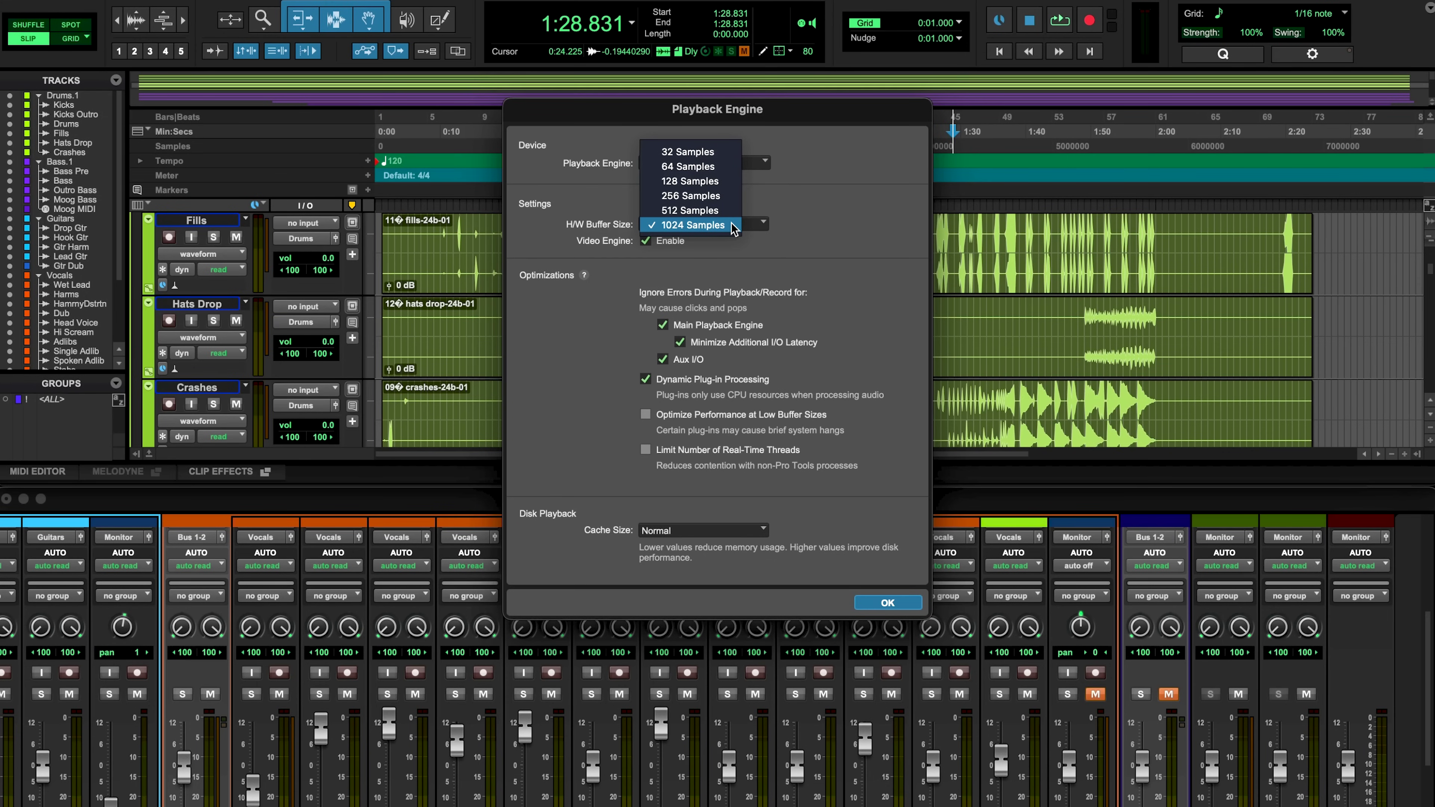
{"action": "left_click", "coordinate": [783, 228]}
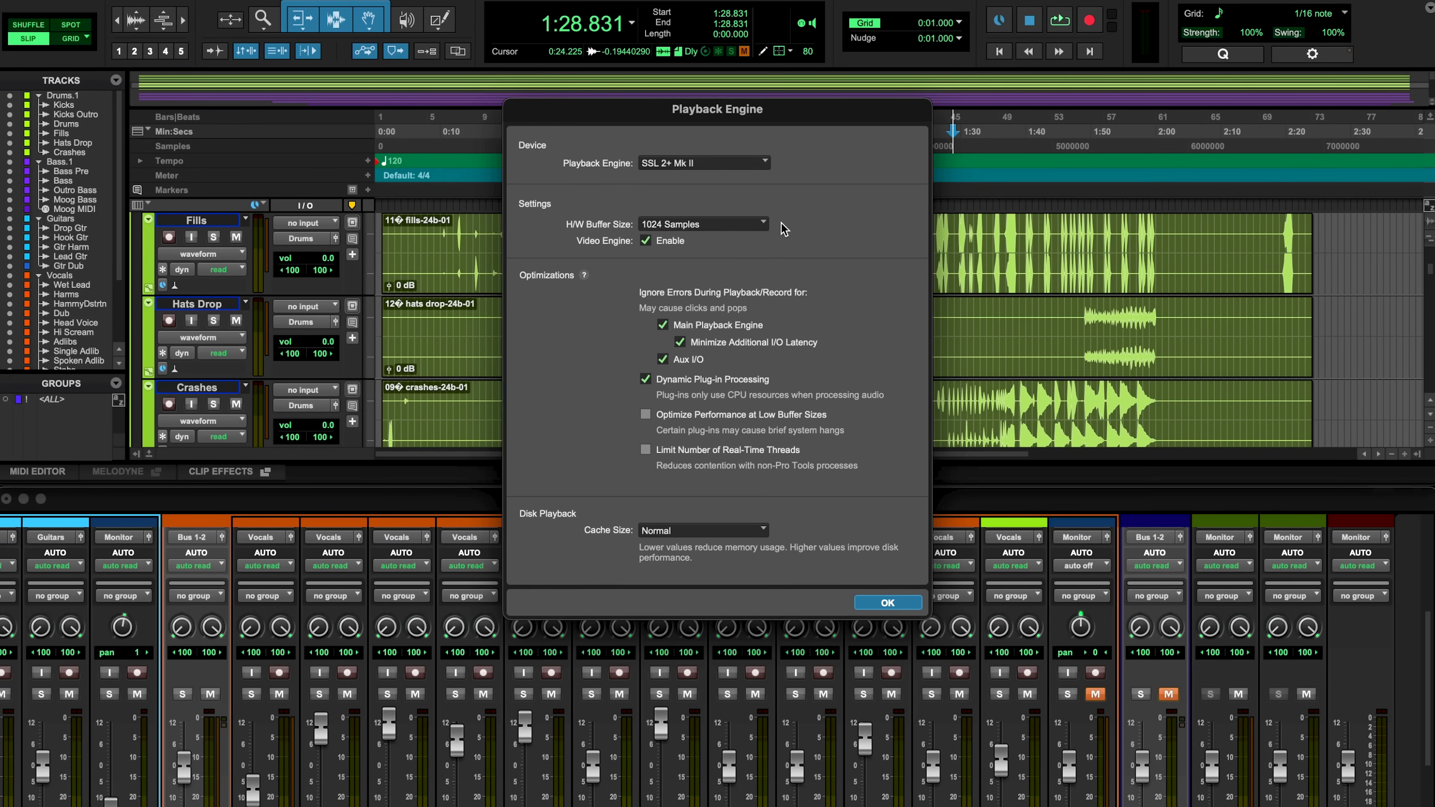
{"action": "left_click", "coordinate": [886, 604]}
{"action": "left_click", "coordinate": [497, 1]}
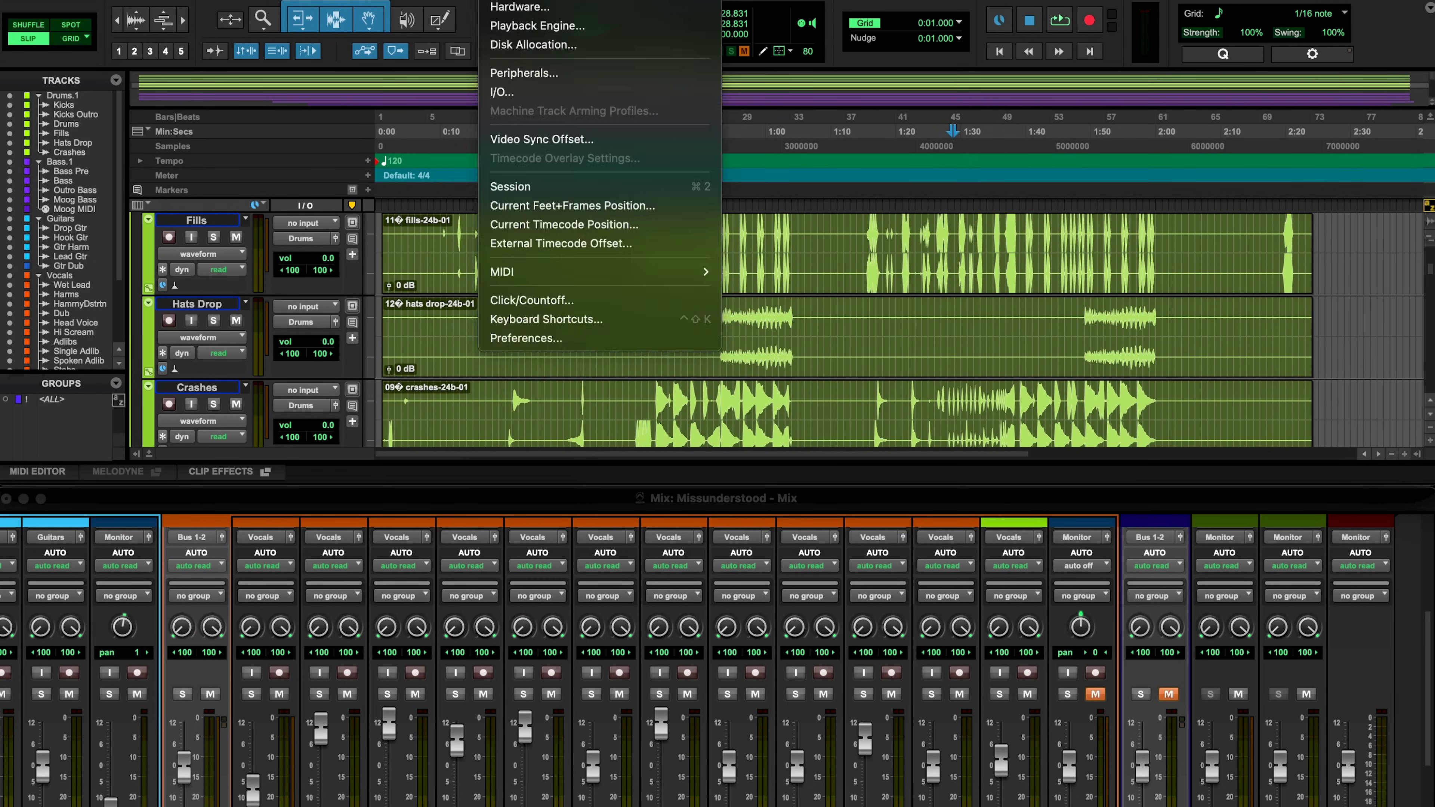
Step: Open Pro Tools' I/O Setup and review the Input, Output and Bus paths
{"action": "left_click", "coordinate": [512, 93]}
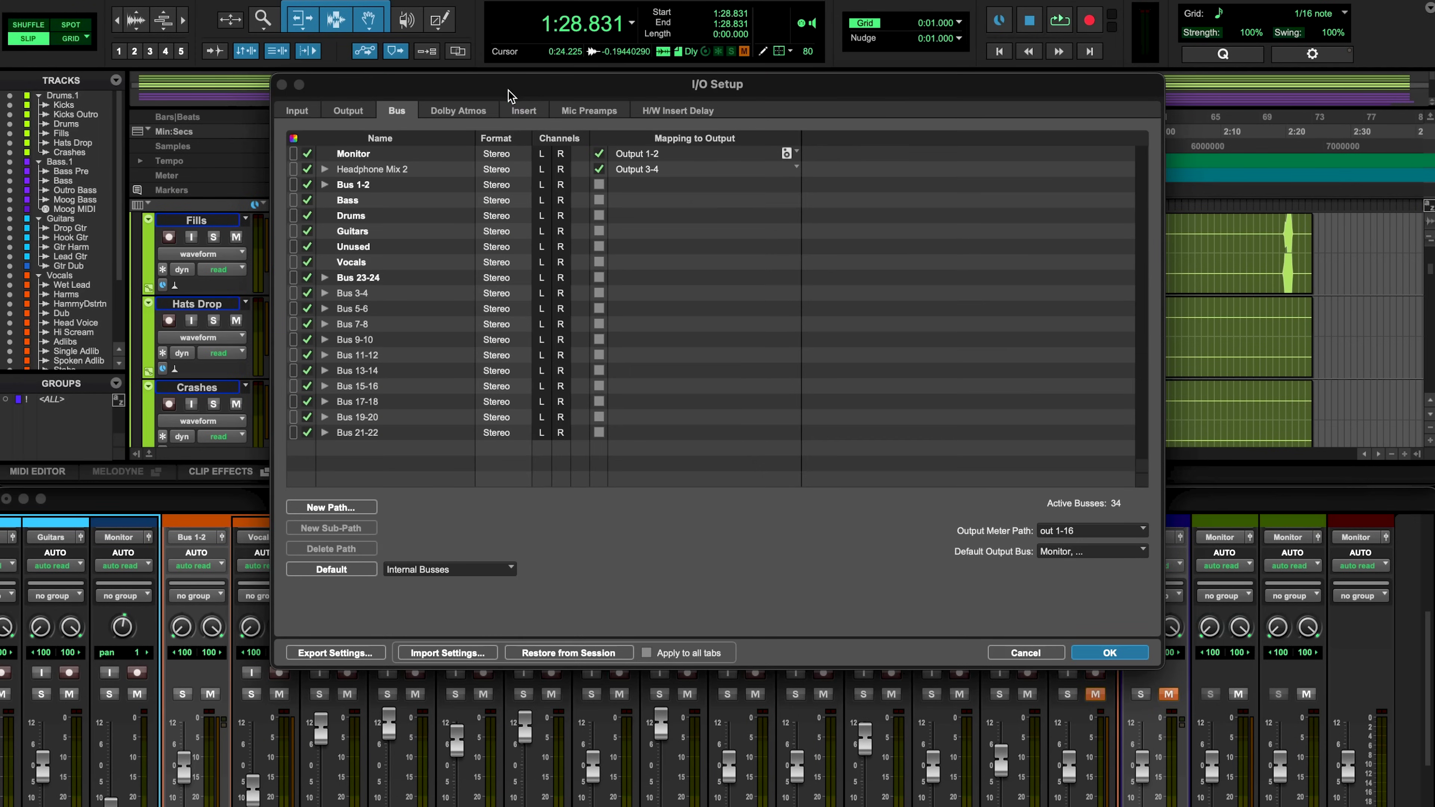
{"action": "left_click", "coordinate": [315, 110]}
{"action": "left_click", "coordinate": [346, 111]}
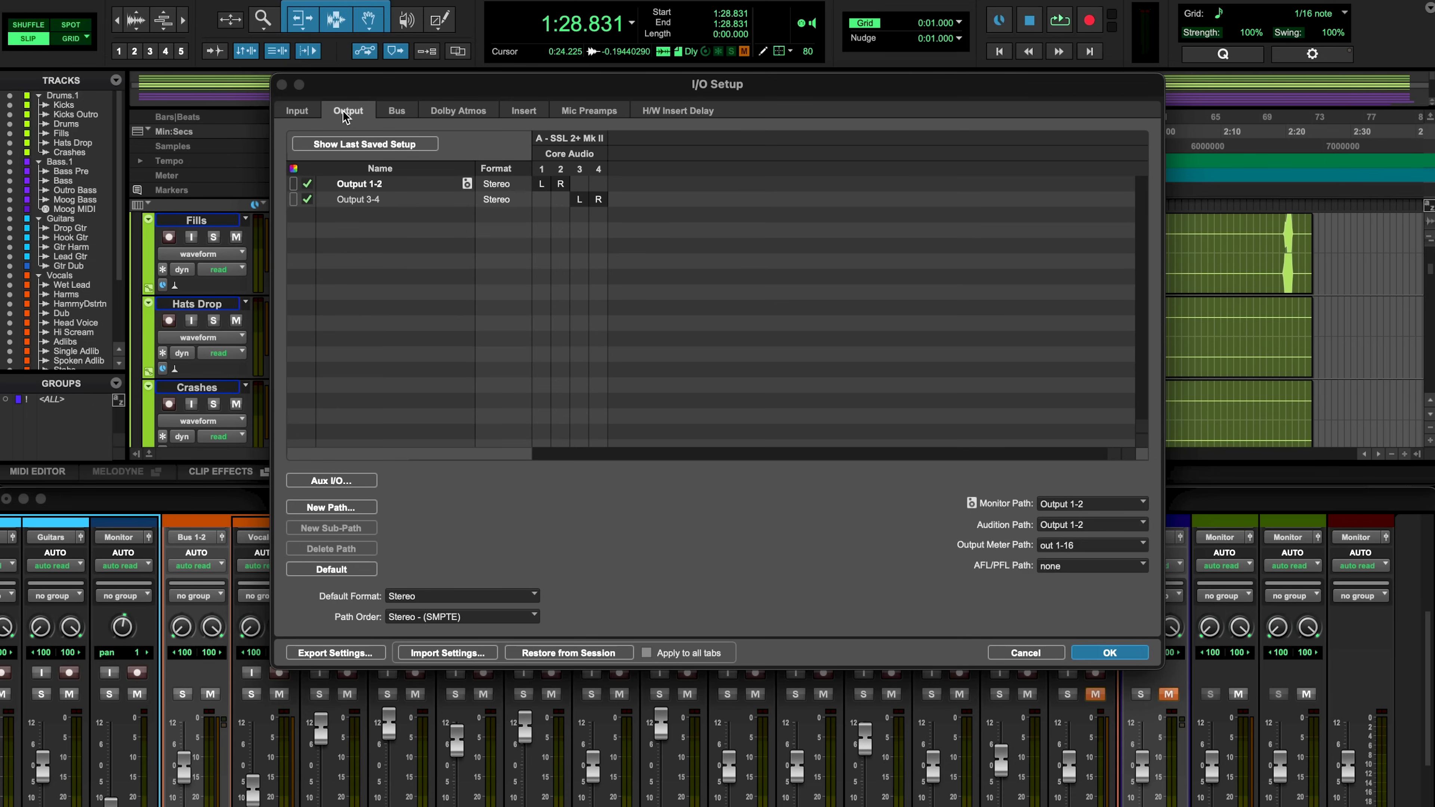
{"action": "left_click", "coordinate": [401, 111]}
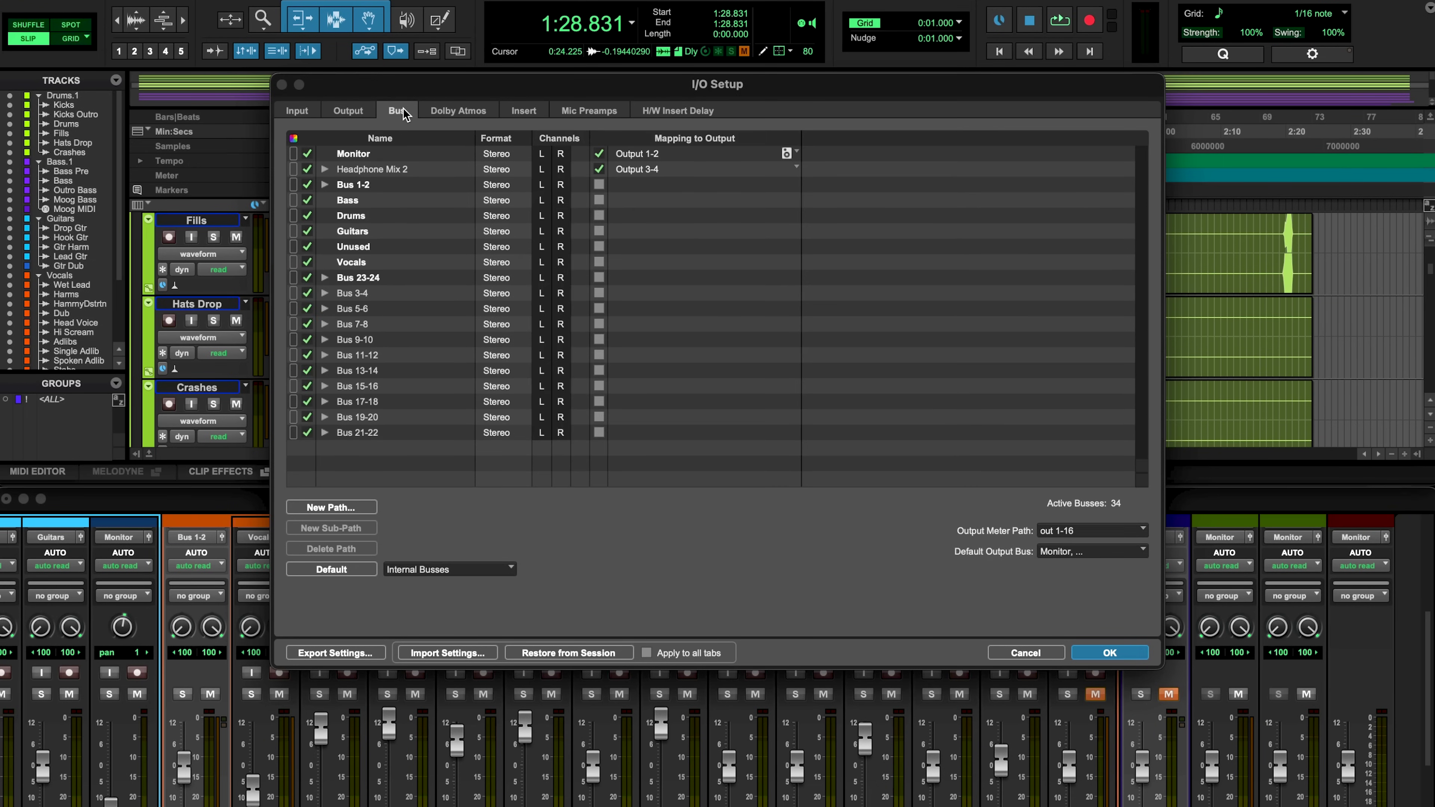